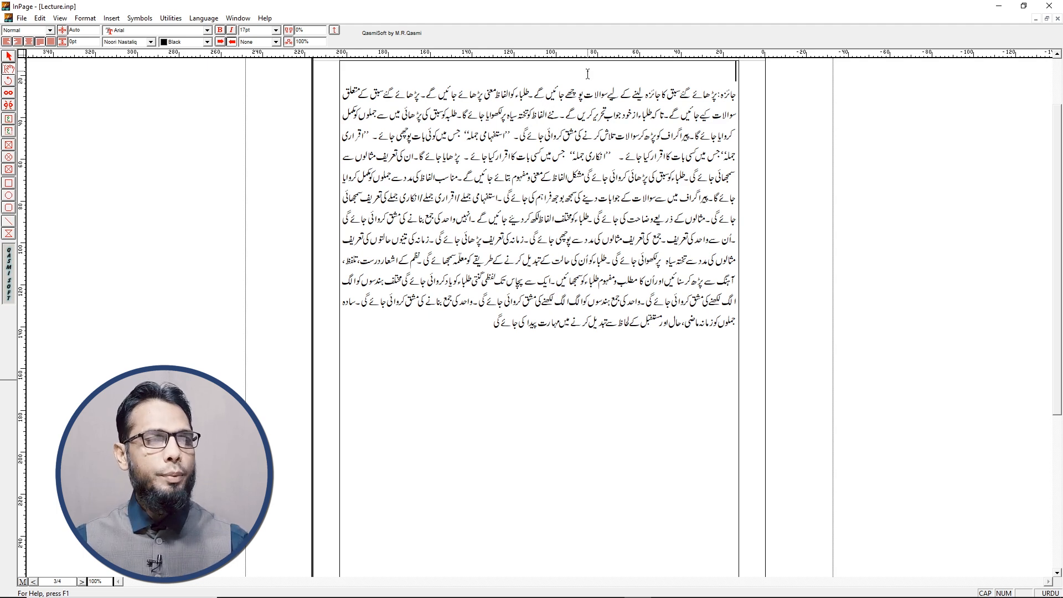
Compare the unbroken block of text on page 3 with the text divided into paragraphs on page 2
scroll(587, 74, up, 3)
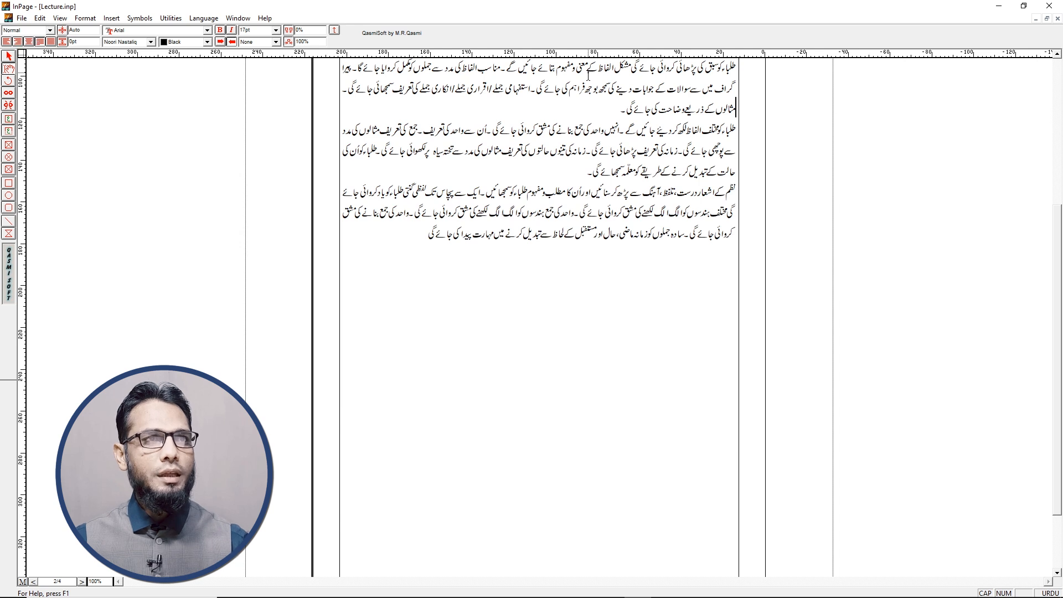
scroll(587, 73, up, 3)
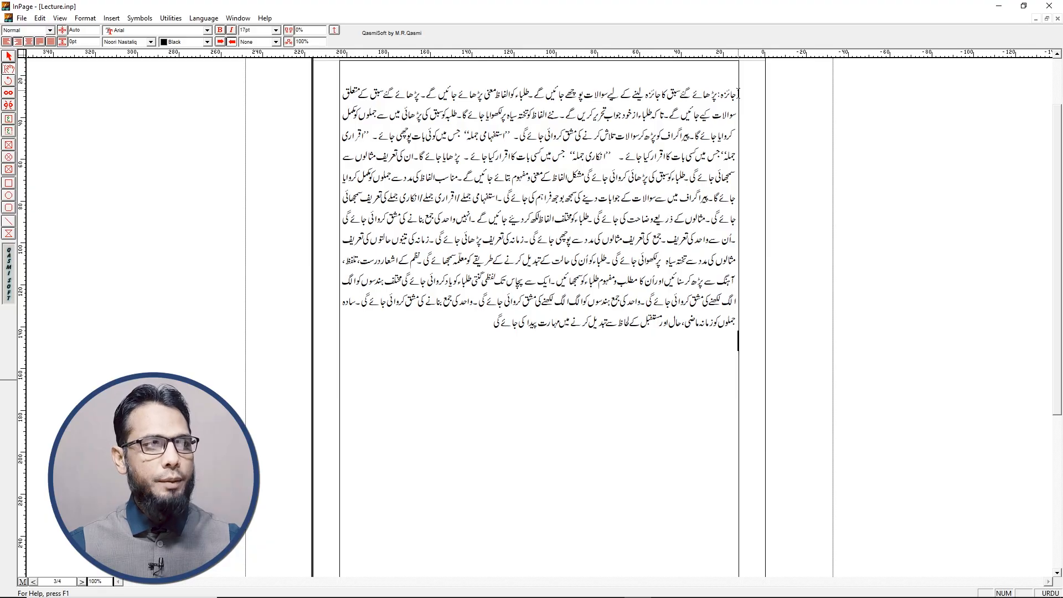
drag(737, 94, 533, 182)
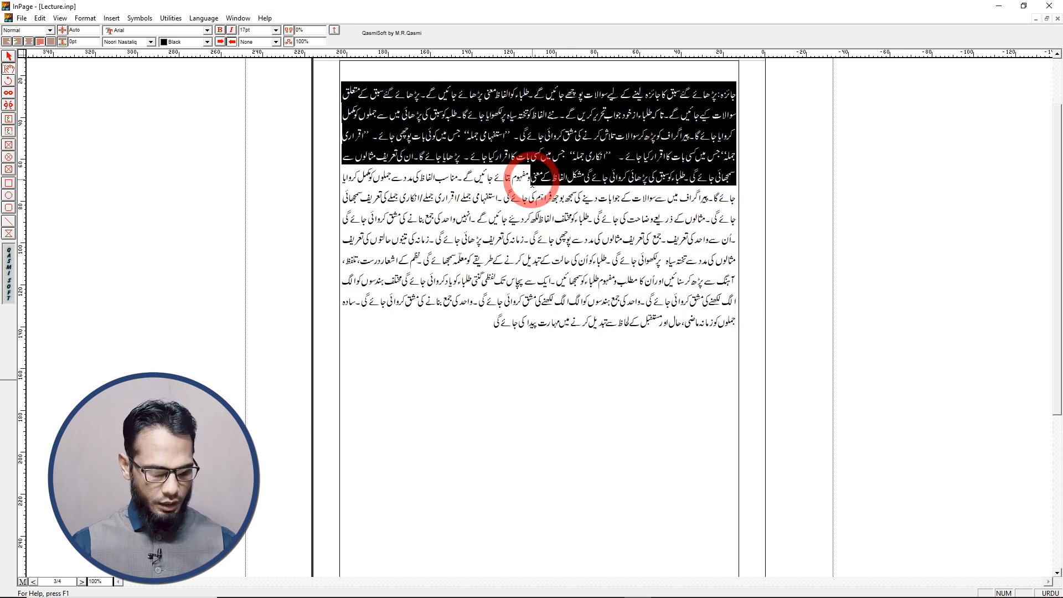
click(605, 221)
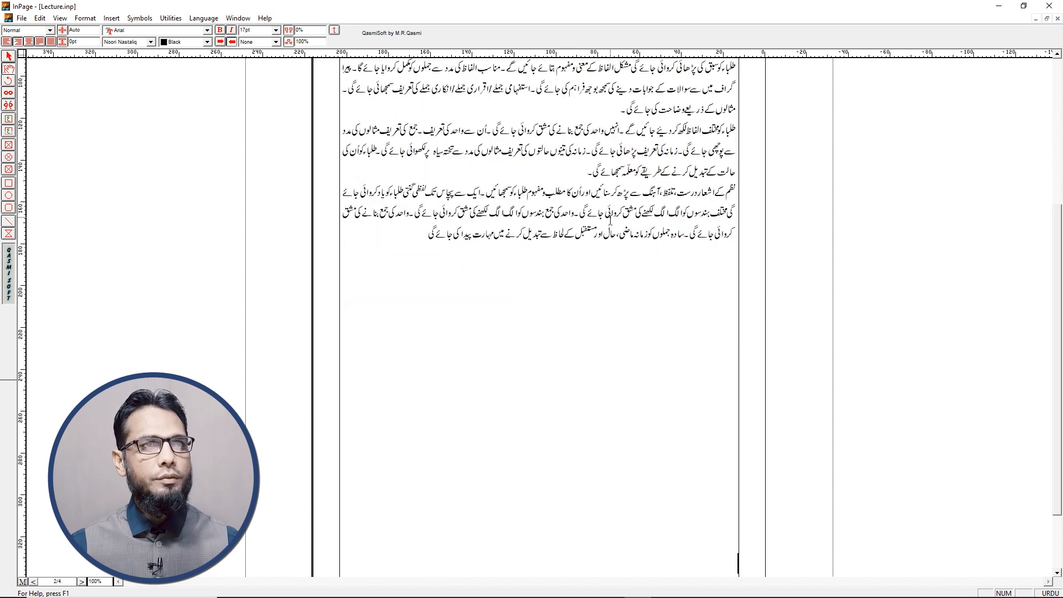
key(Up)
key(Up)
key(Up)
key(Up)
key(Up)
key(Up)
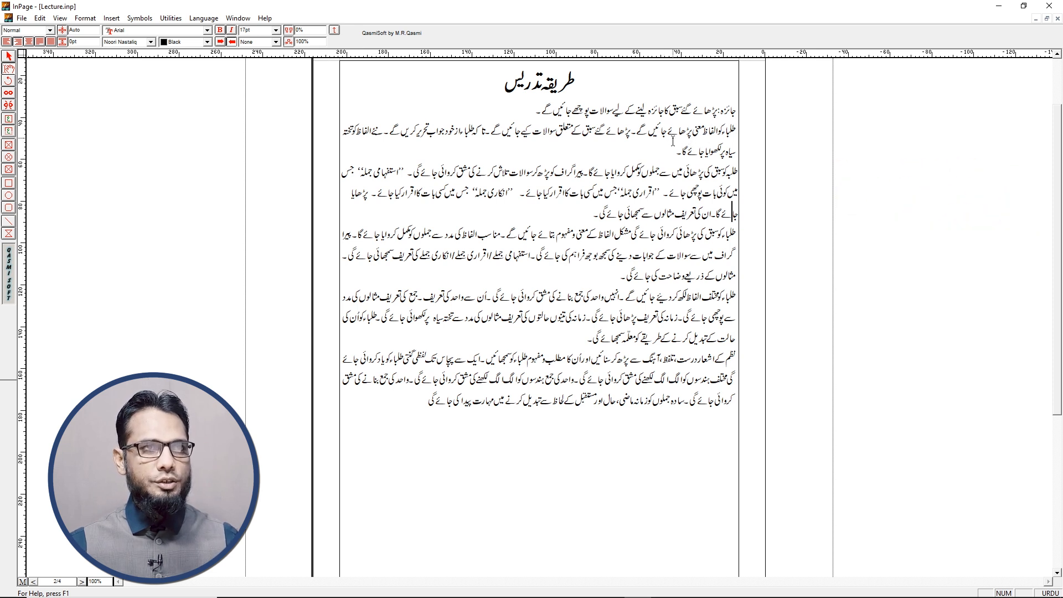
Examine the separate paragraphs below the page 2 heading by highlighting them one after another
drag(739, 131, 660, 145)
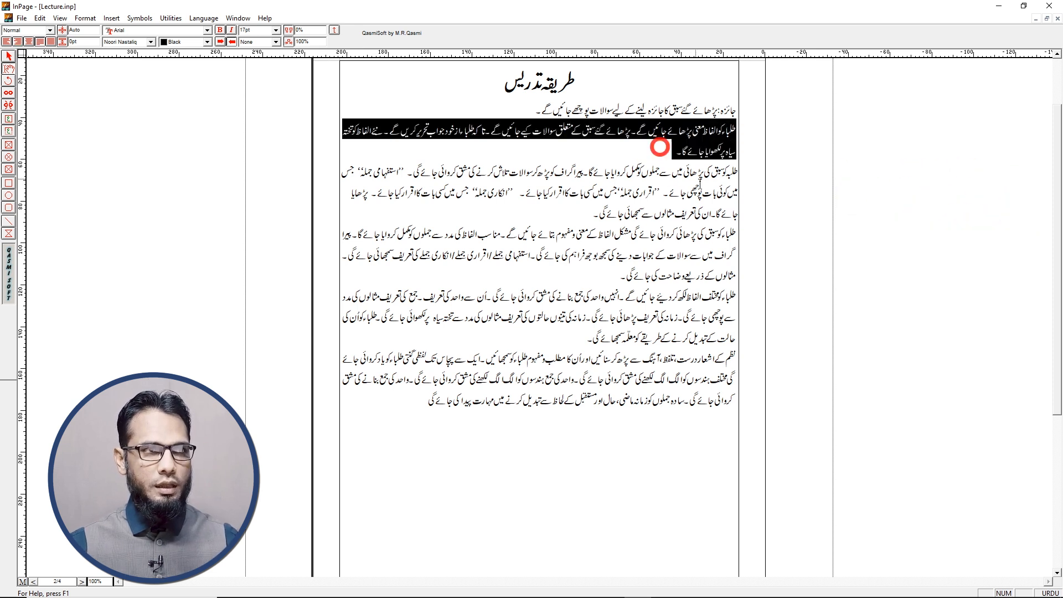
drag(737, 172, 592, 209)
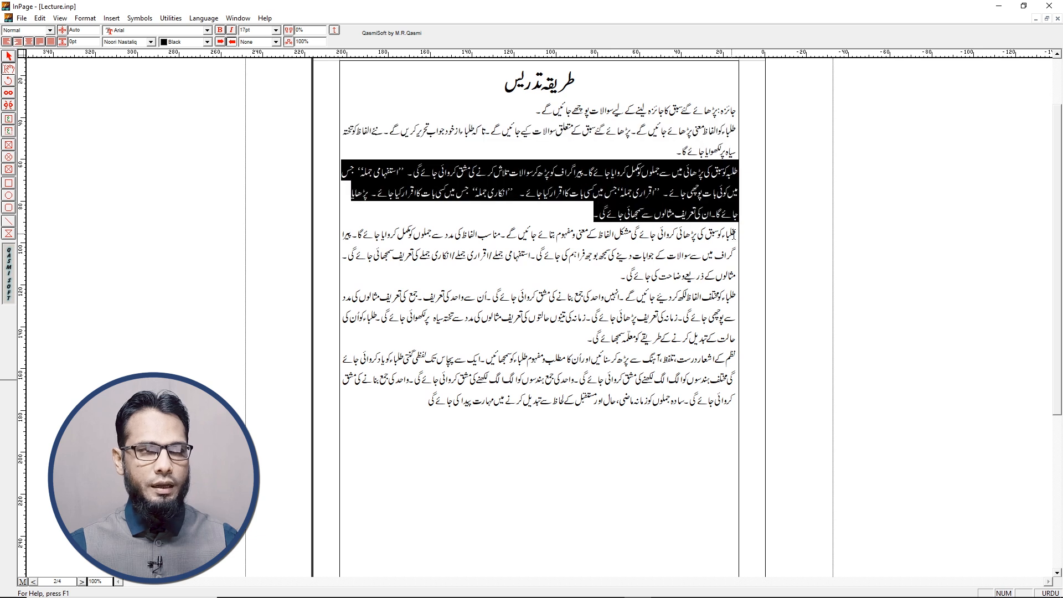
drag(732, 234, 597, 283)
drag(736, 299, 578, 359)
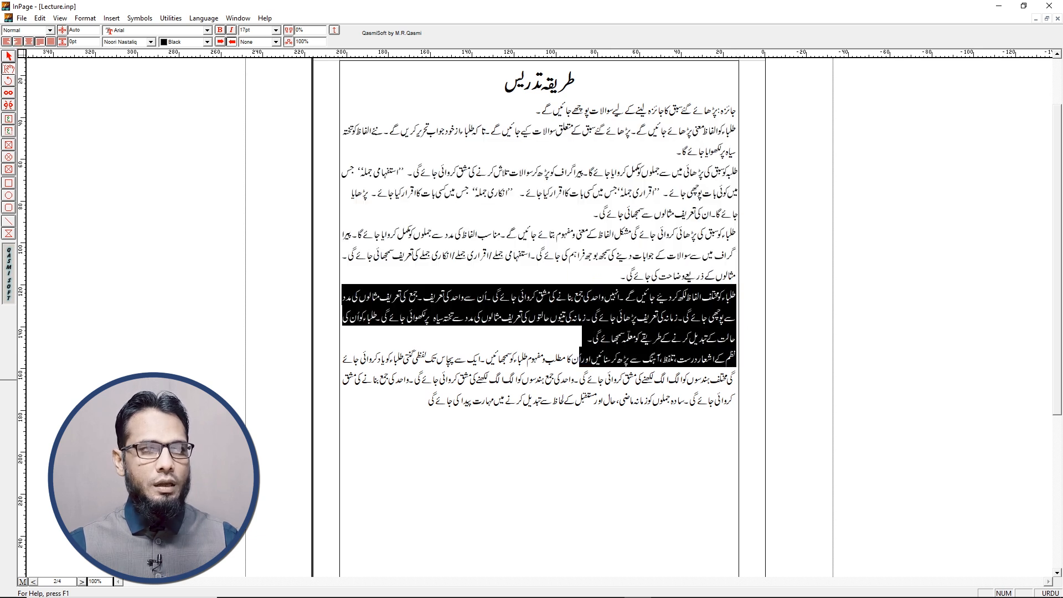
click(595, 433)
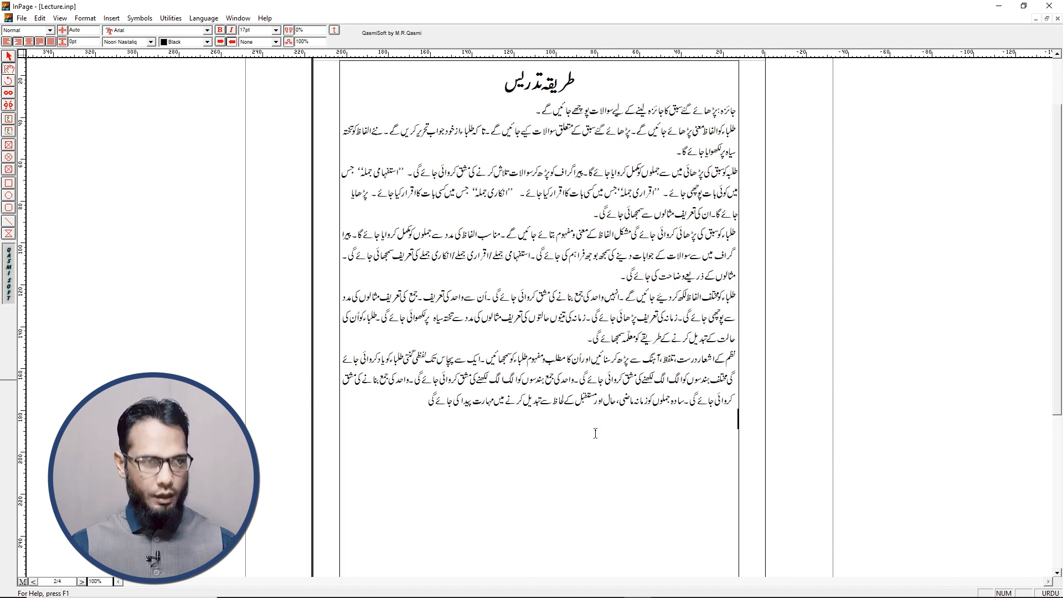
scroll(619, 456, down, 3)
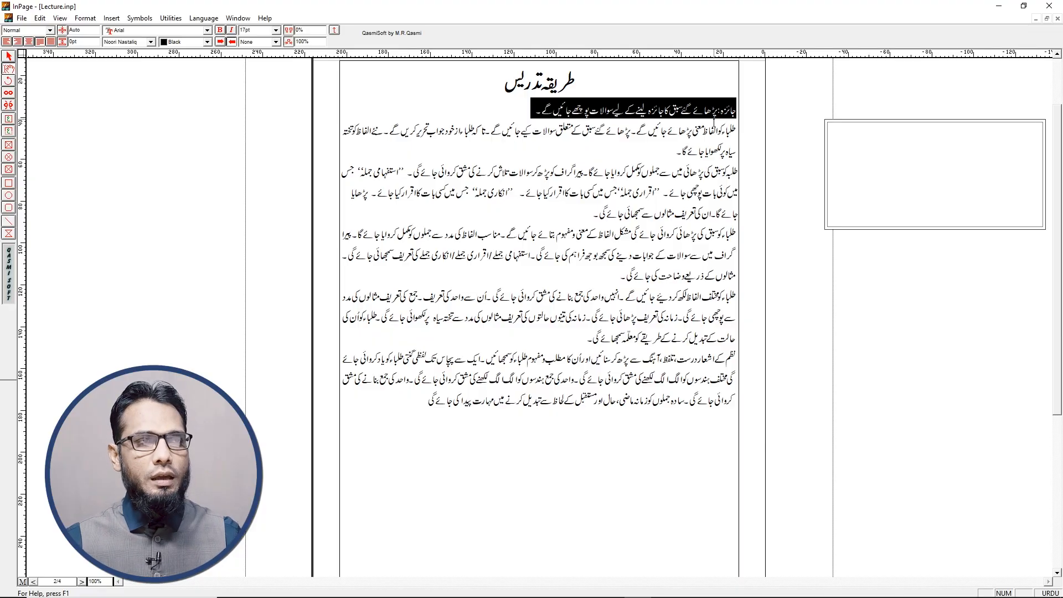
drag(736, 130, 671, 150)
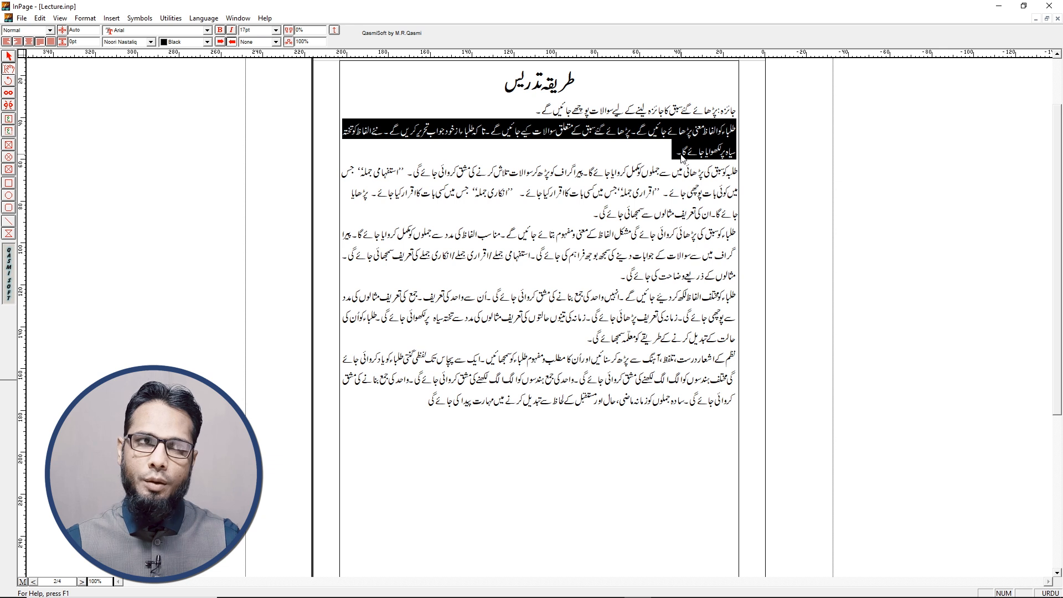
click(684, 168)
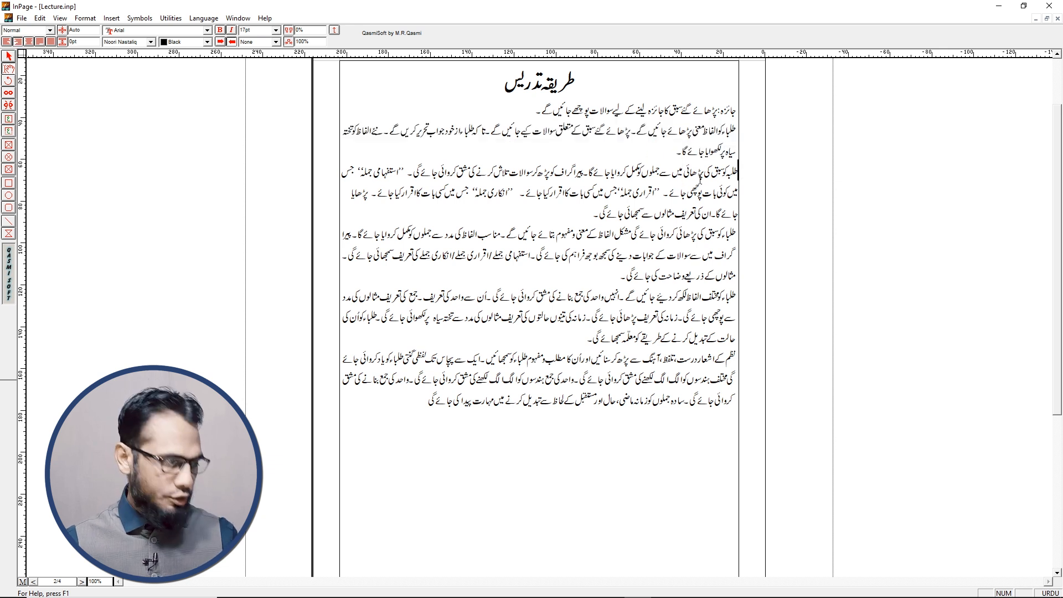
drag(738, 172, 585, 213)
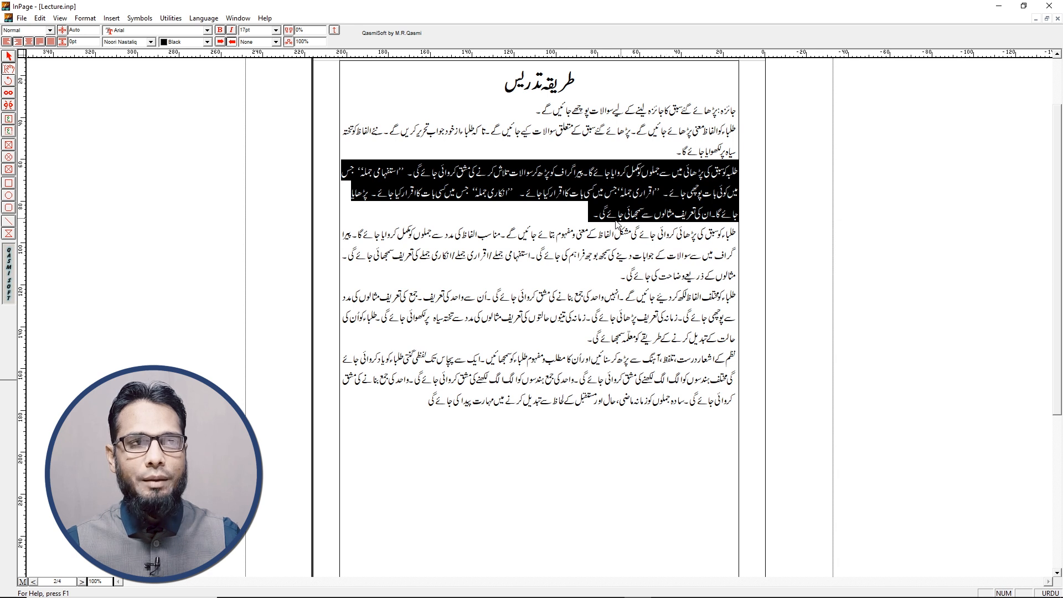
drag(731, 237, 597, 274)
drag(731, 301, 554, 340)
drag(738, 359, 429, 400)
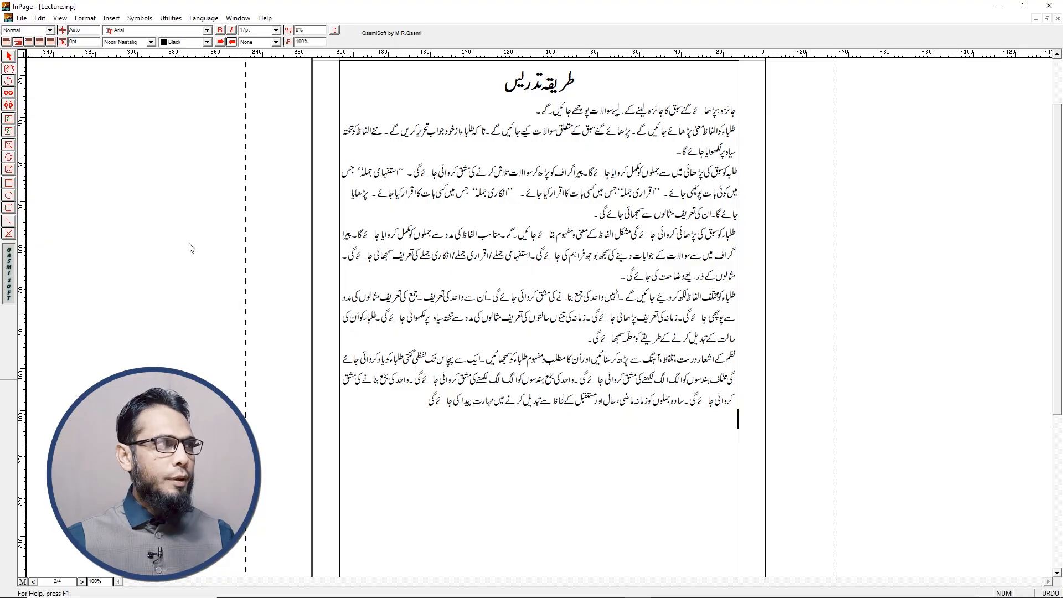
Select the first paragraph below the page 2 heading and set its alignment to Right in Paragraph Preferences
click(85, 18)
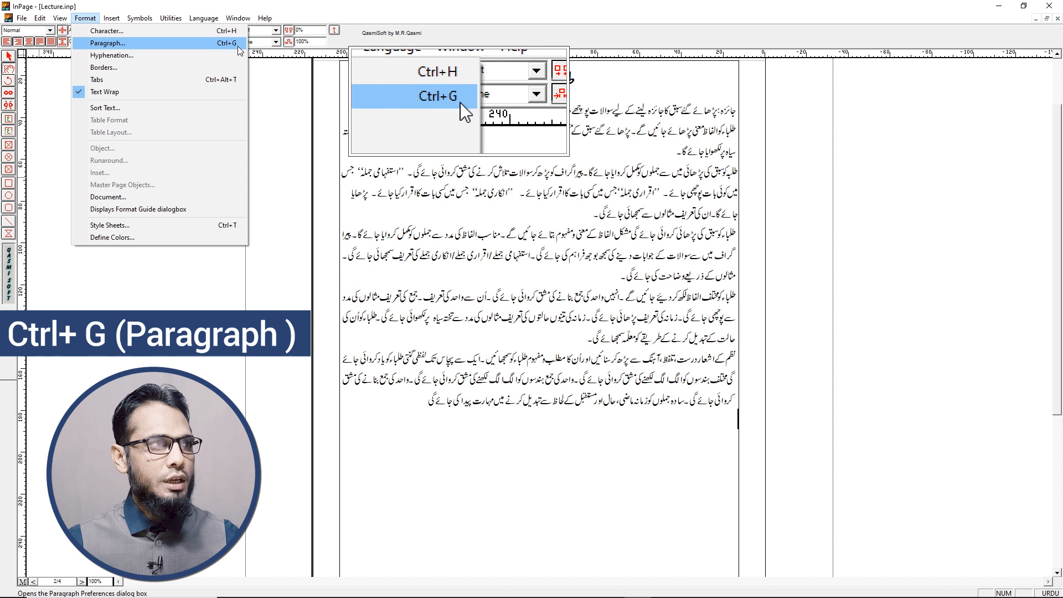
click(234, 45)
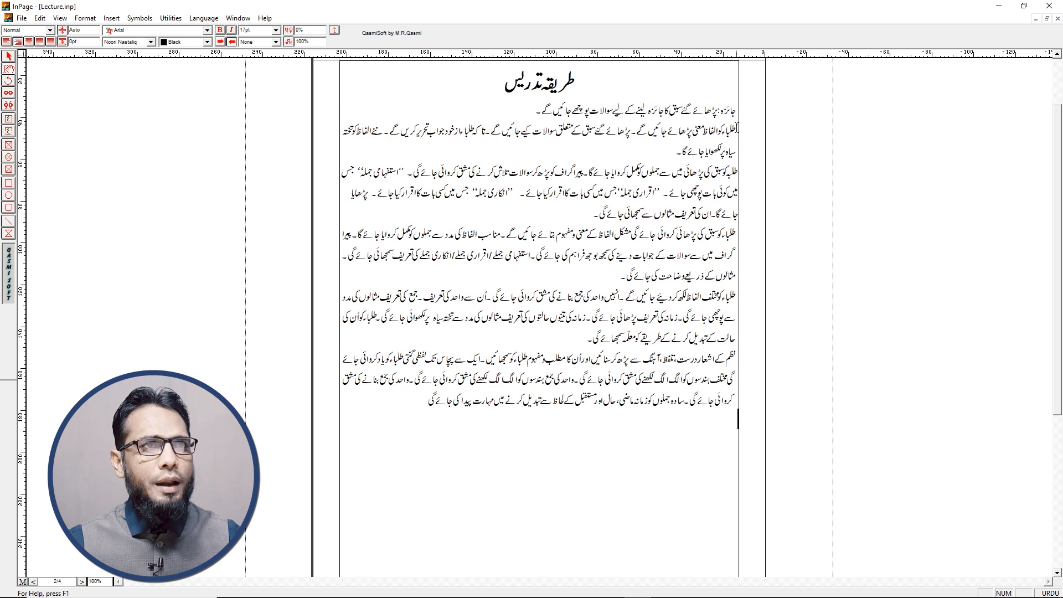
drag(613, 122, 533, 115)
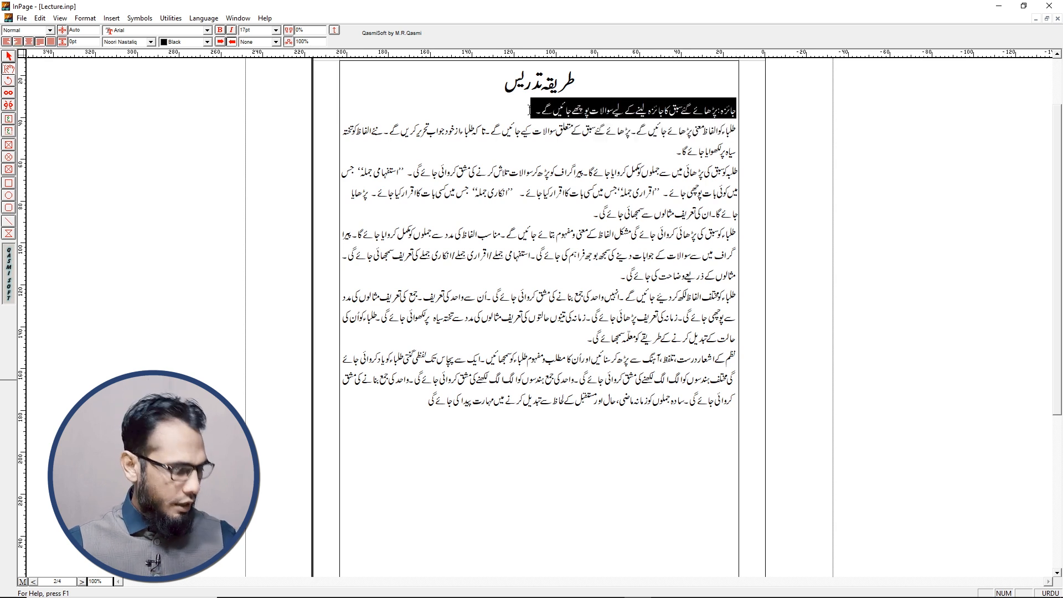
key(super+plus)
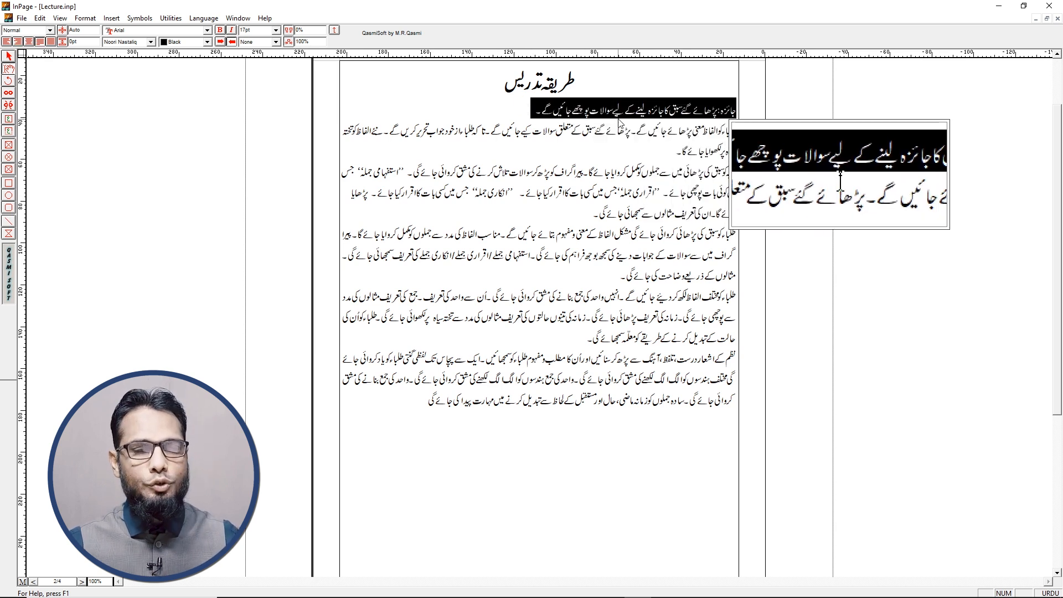
key(super+Escape)
key(ctrl+m)
key(super+plus)
click(501, 247)
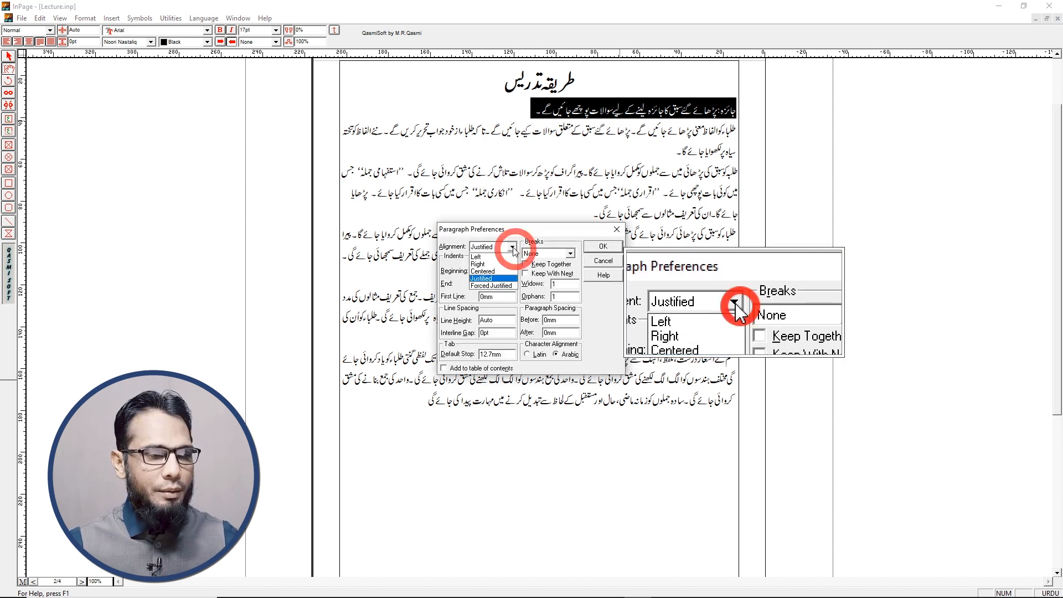
click(489, 264)
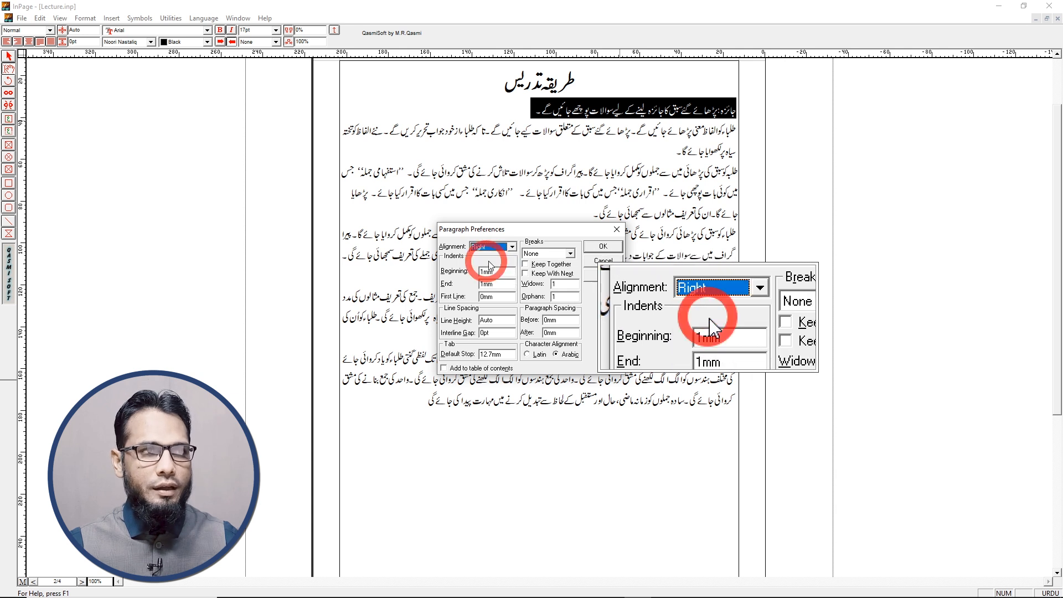
click(592, 246)
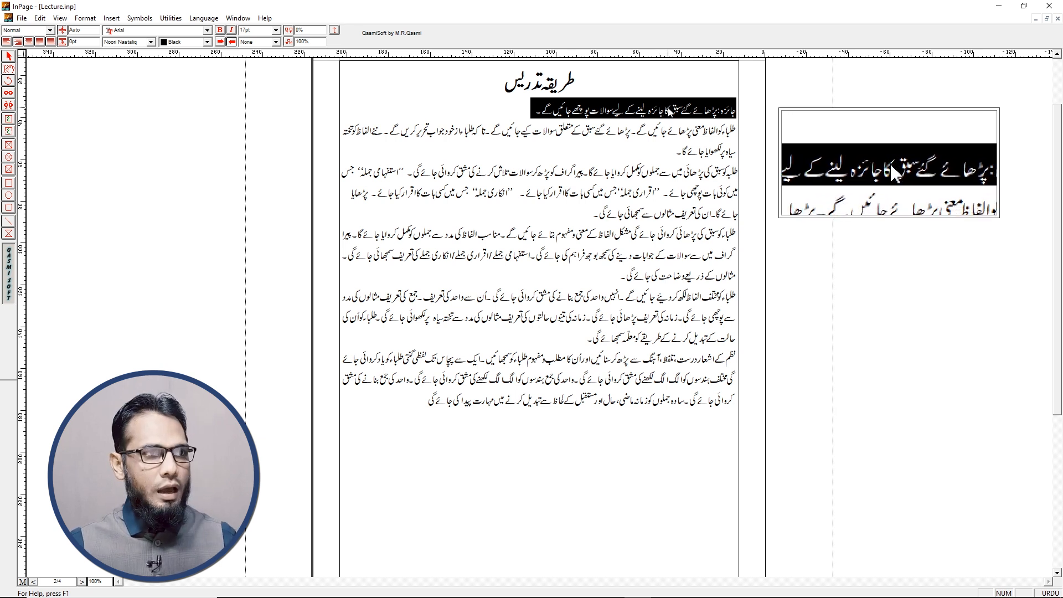
Set the first paragraph's alignment to Left in Paragraph Preferences
key(F9)
click(495, 249)
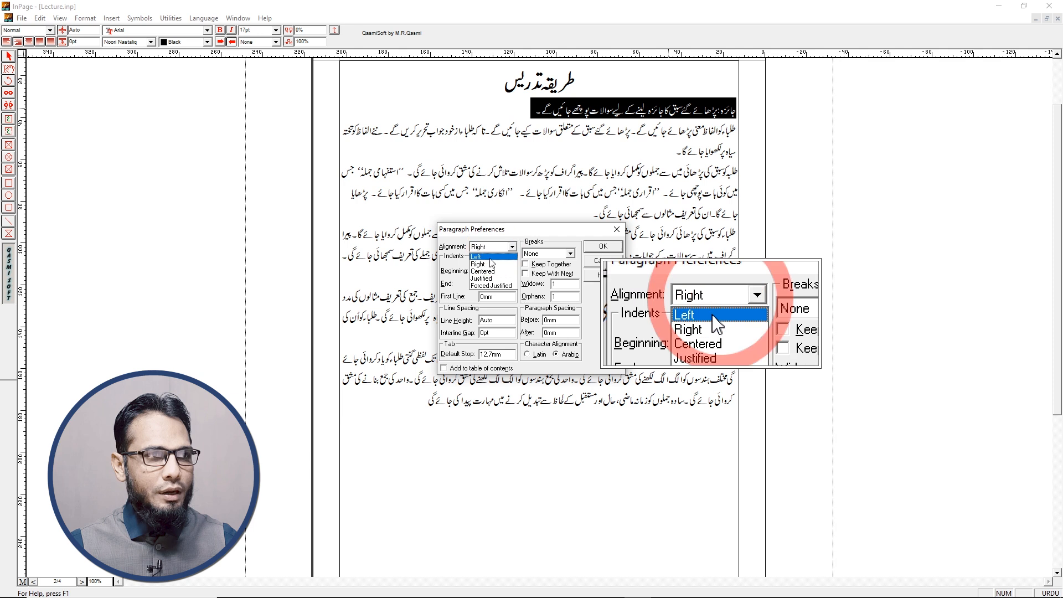
click(489, 258)
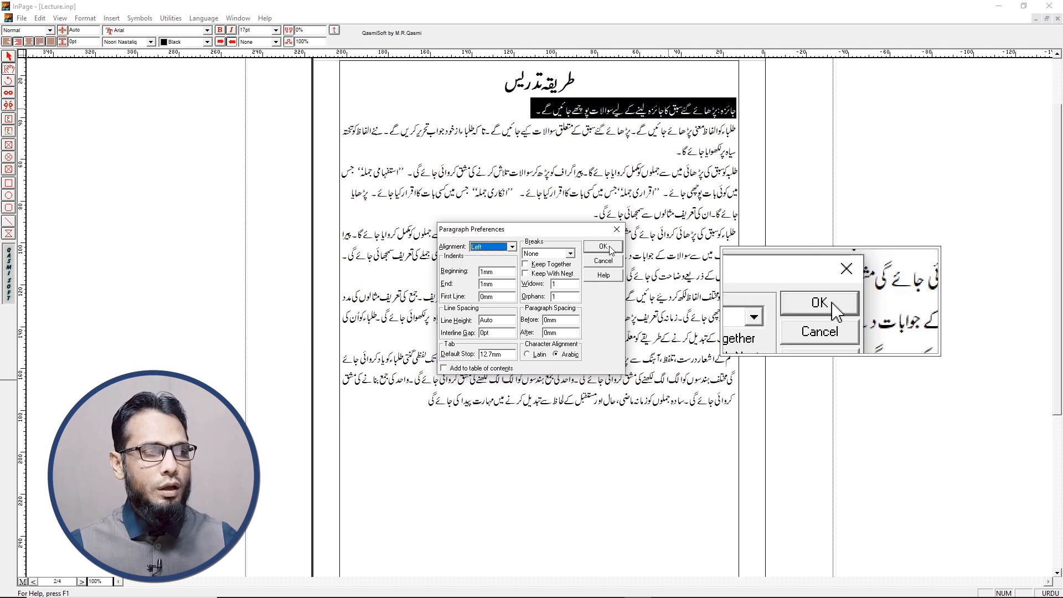
click(603, 245)
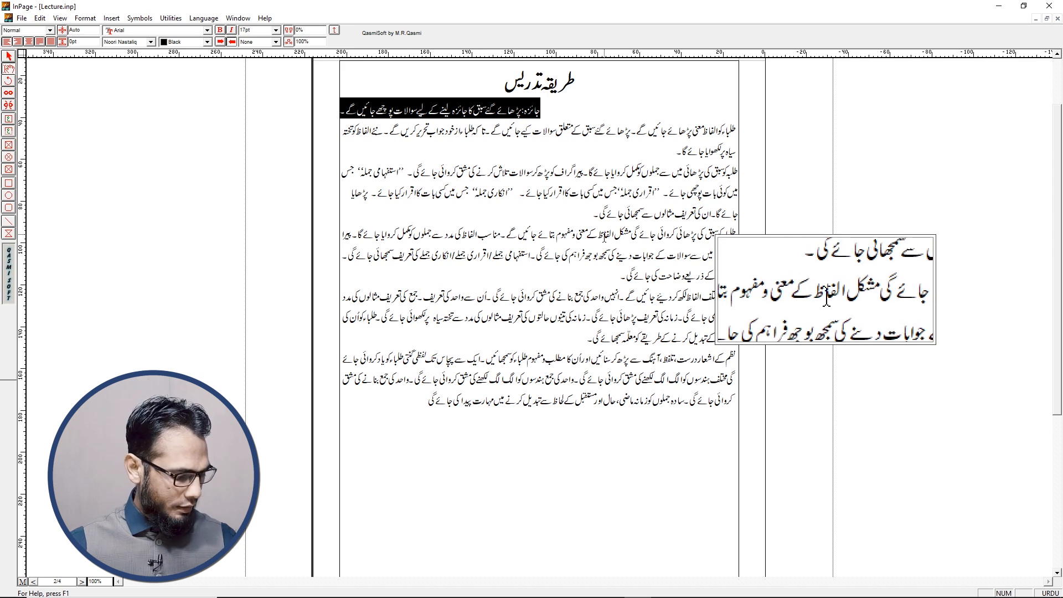
Set the first paragraph's alignment to Centered in Paragraph Preferences
key(F9)
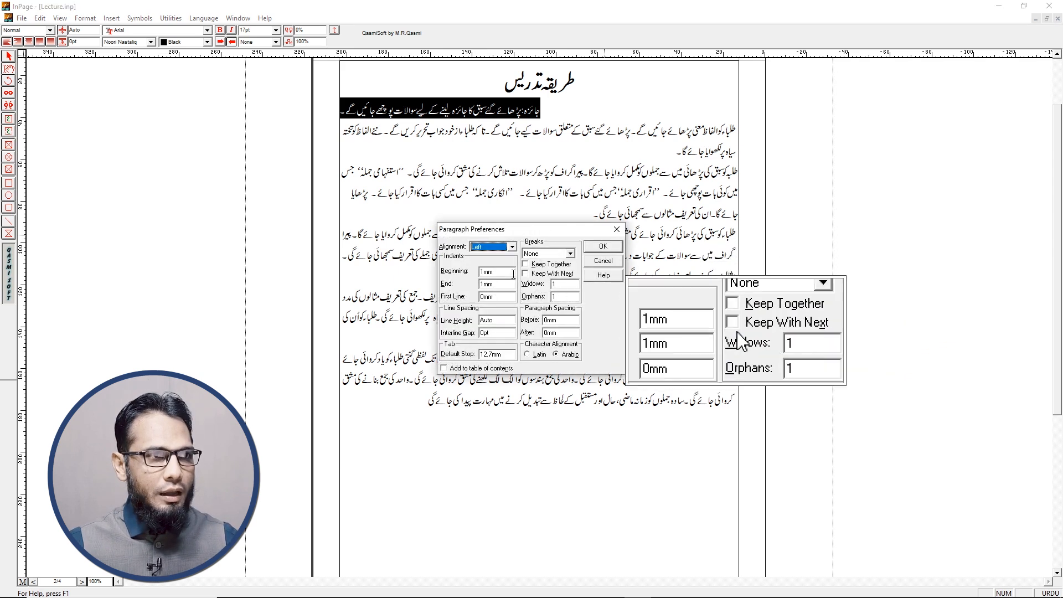
click(495, 248)
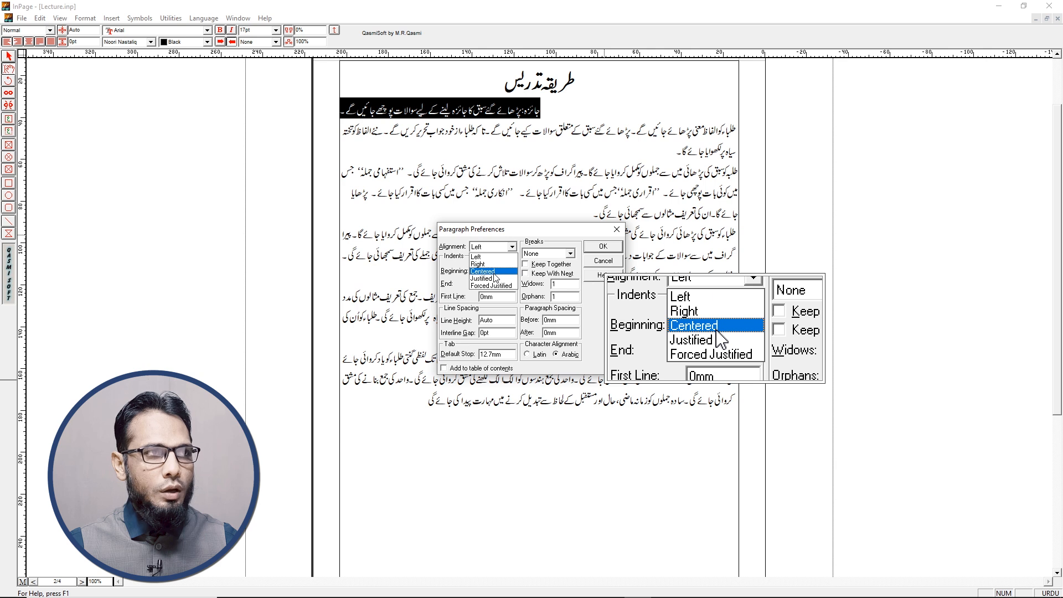
click(483, 271)
click(603, 246)
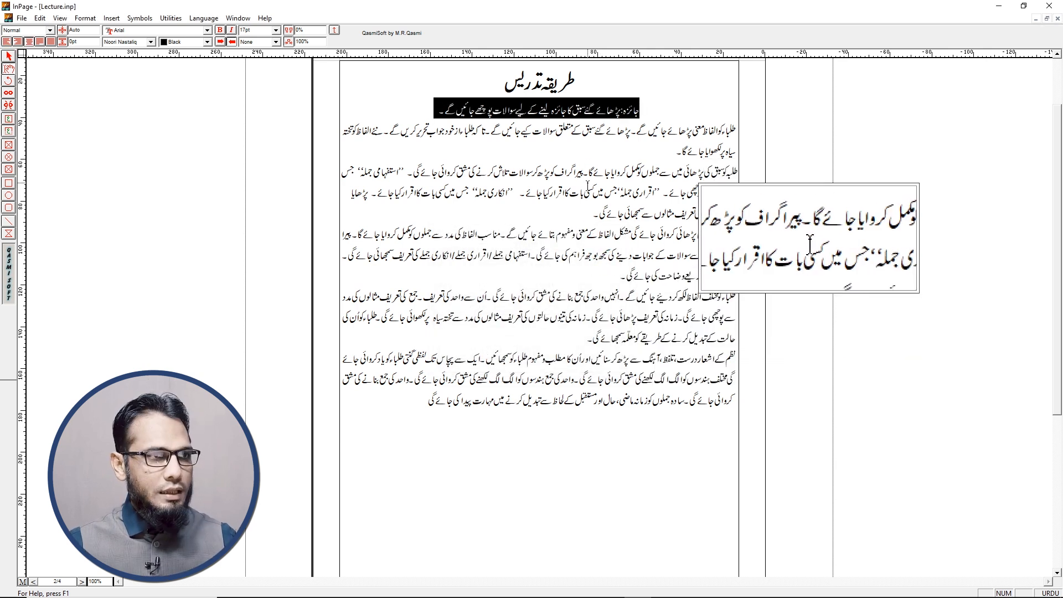
Set the first paragraph's alignment to Justified in Paragraph Preferences
key(ctrl+m)
click(491, 249)
click(490, 281)
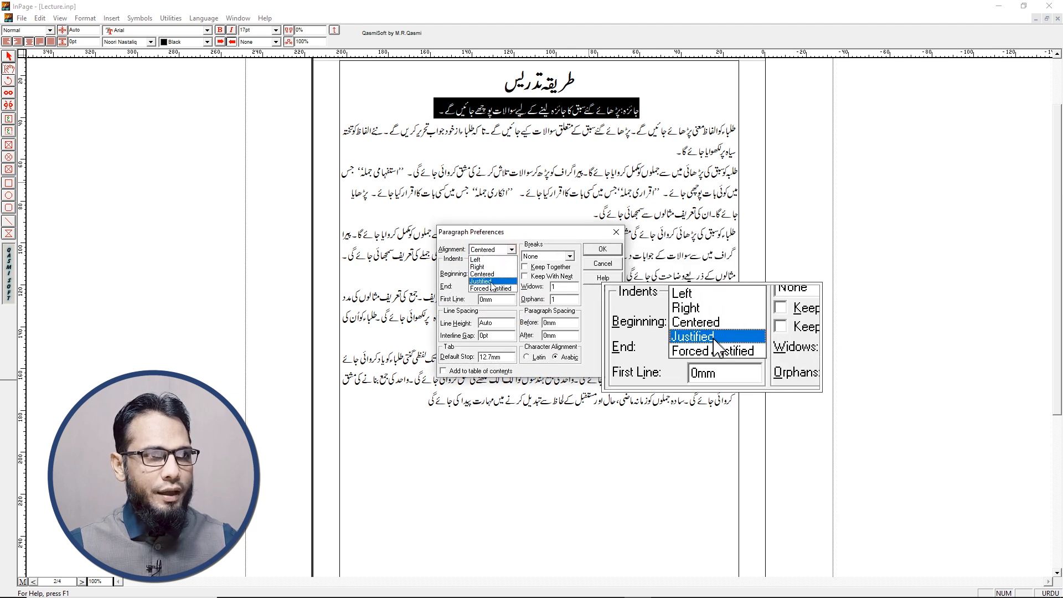
click(599, 250)
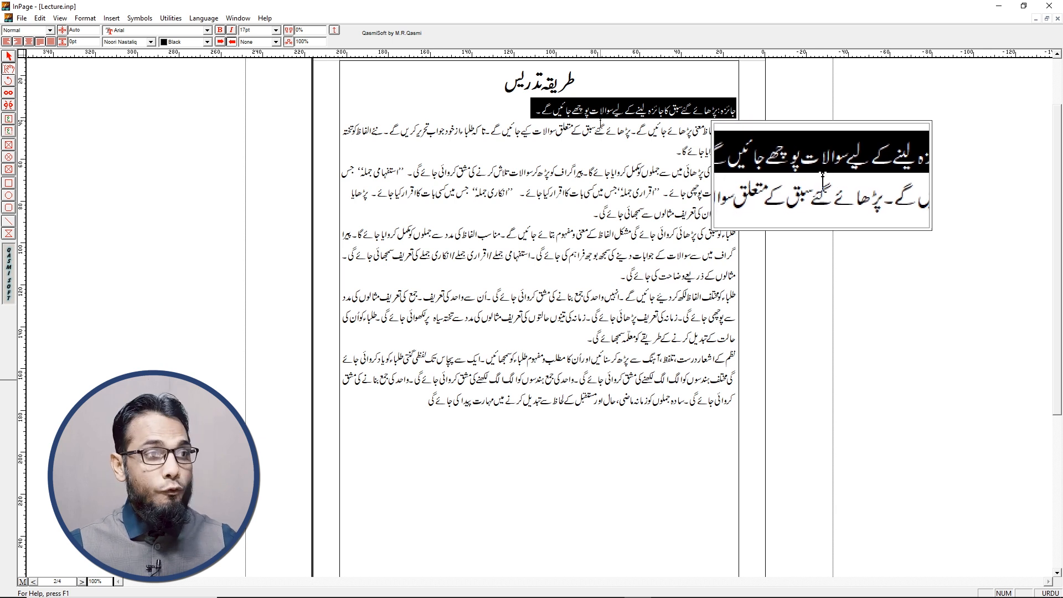
Set the first paragraph's alignment to Forced Justified in Paragraph Preferences
key(ctrl+m)
click(501, 246)
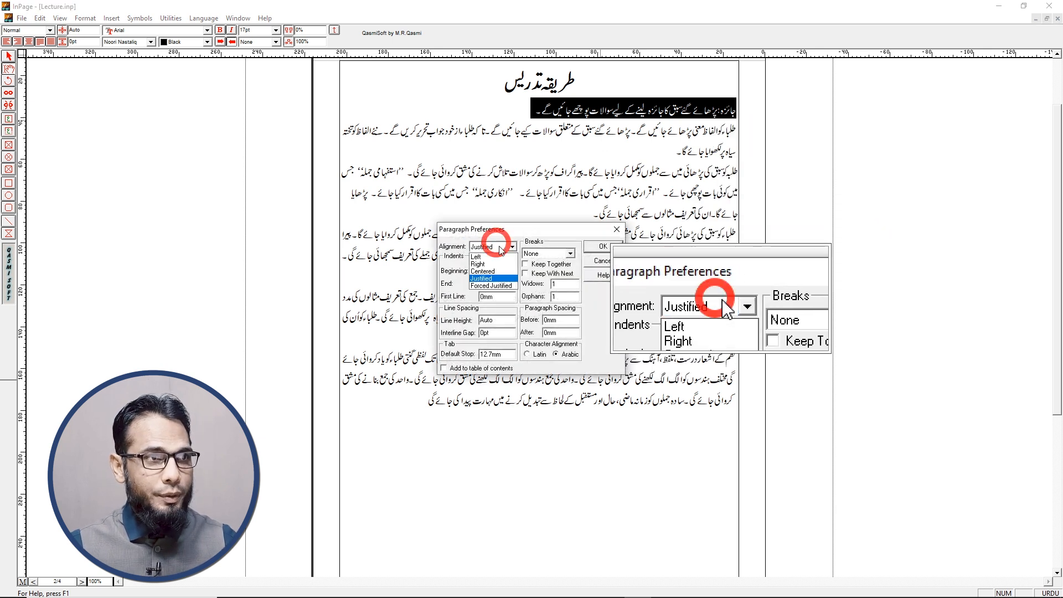
click(496, 286)
click(593, 250)
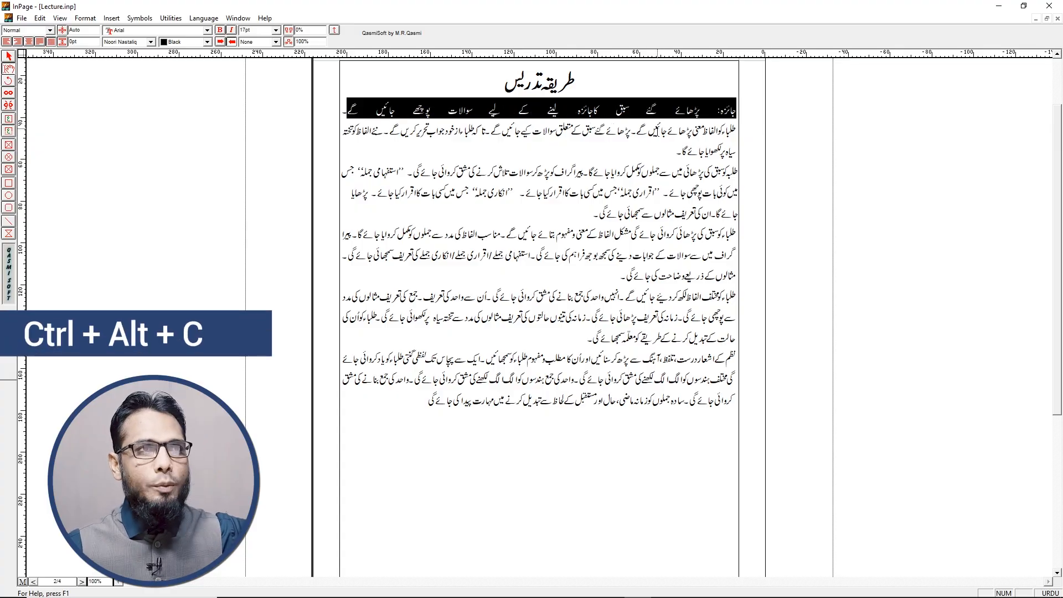
Switch the selected first paragraph through centred and left alignment, finishing with justified
key(ctrl+alt+c)
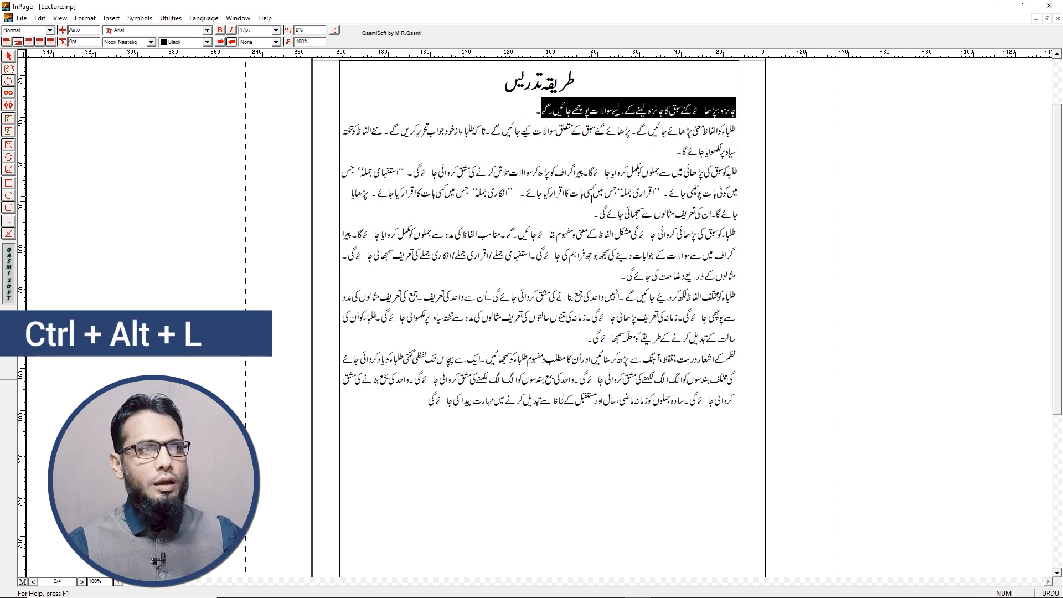
key(ctrl+alt+l)
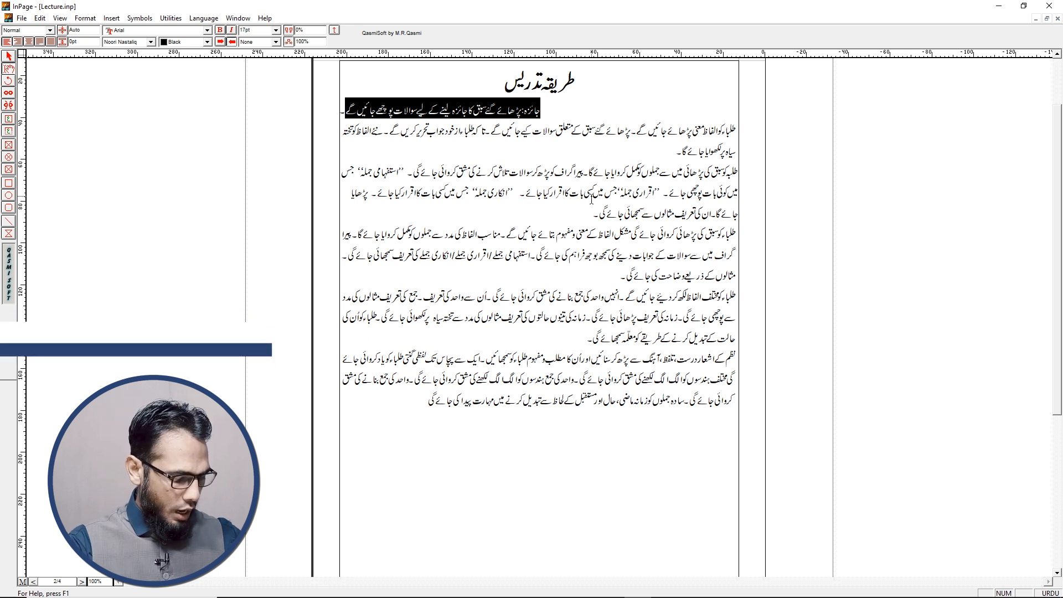
key(ctrl+alt+j)
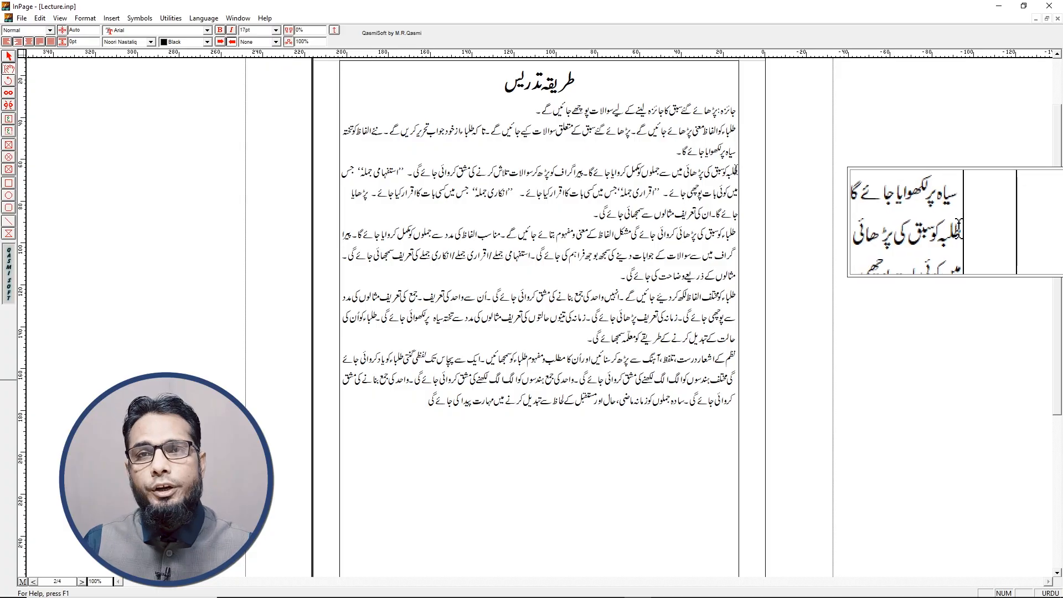
Switch the third paragraph below the heading through centred, right and left alignment, finishing with justified
drag(736, 172, 637, 215)
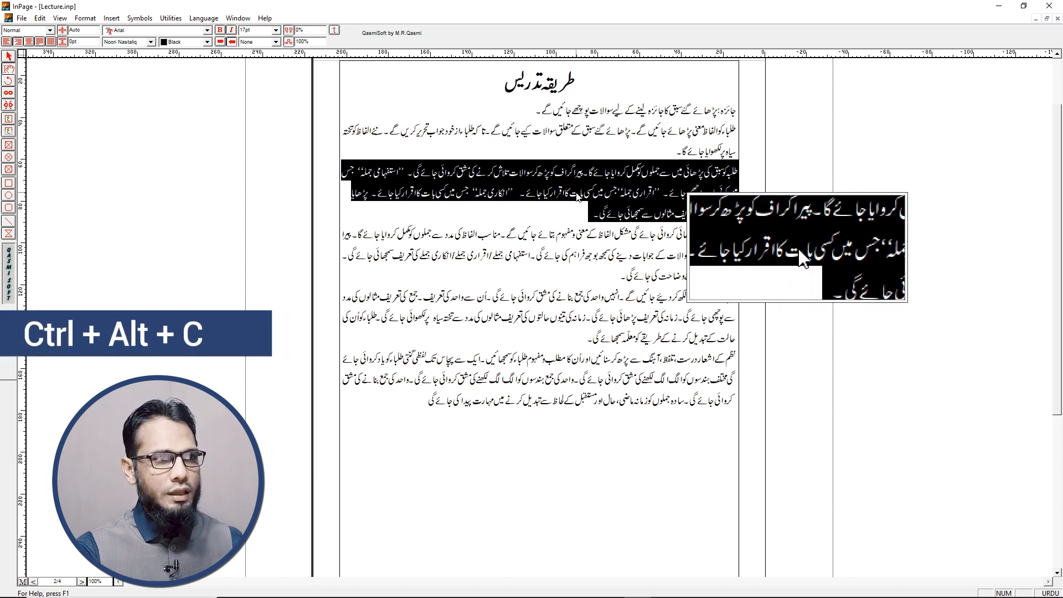
key(ctrl+alt+c)
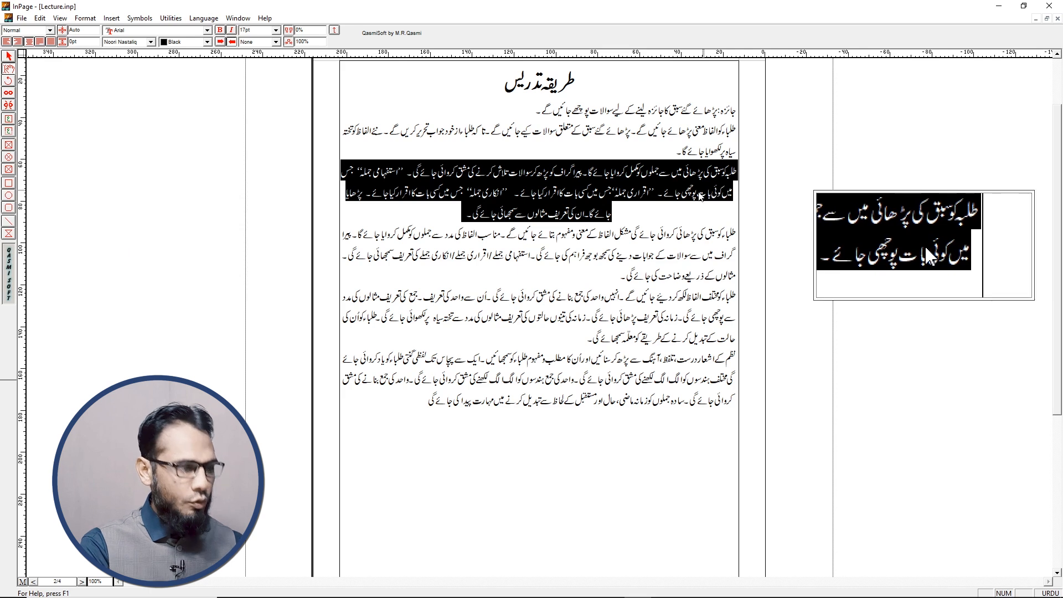
key(ctrl+alt+r)
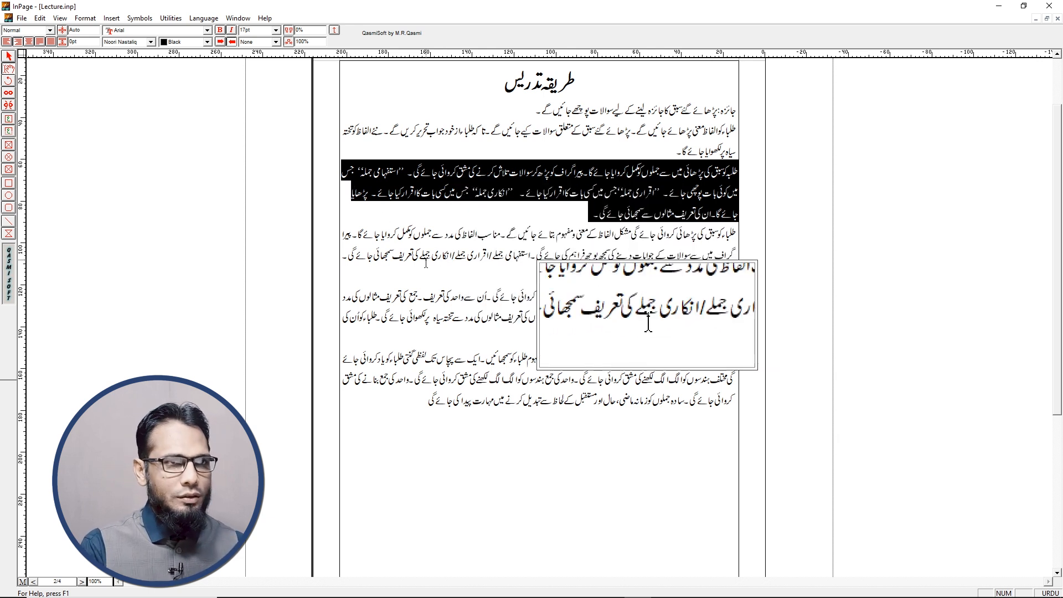
key(ctrl+shift+l)
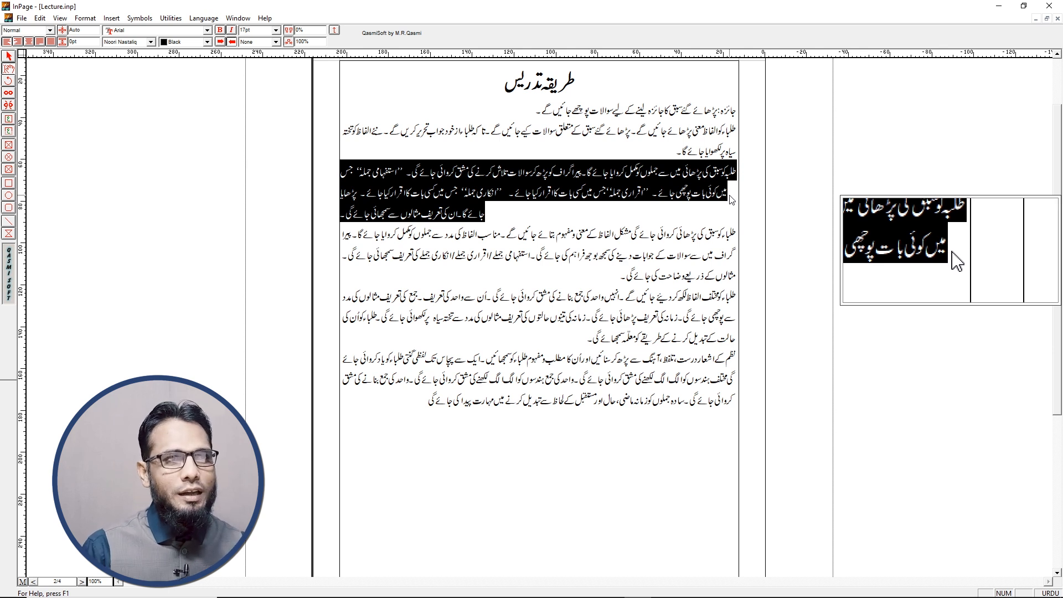
key(ctrl+shift+r)
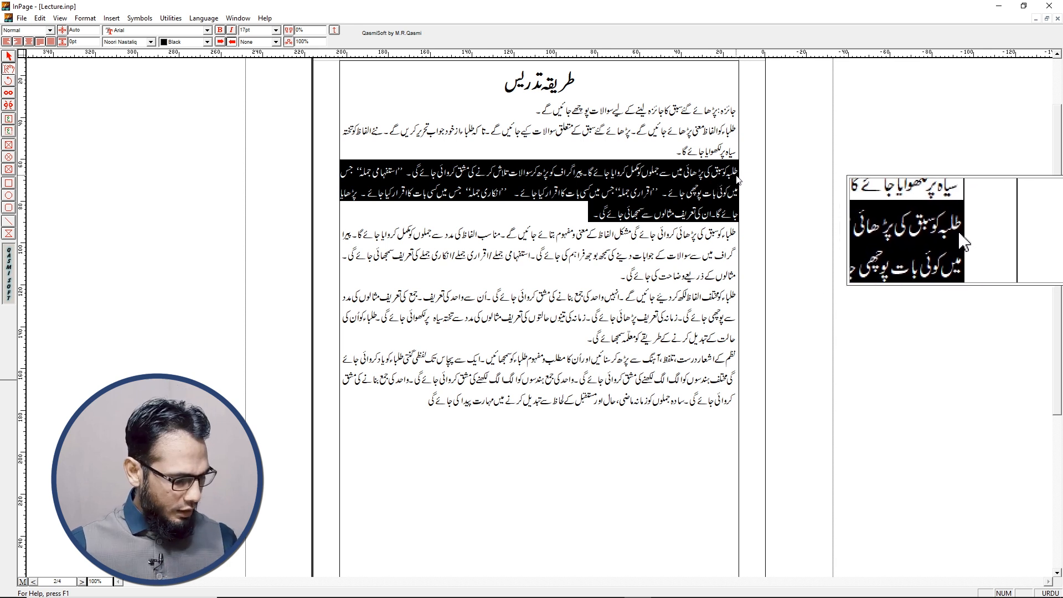
Set the third paragraph's Beginning indent to 5 mm and its End indent to 5 mm in Paragraph Preferences
key(F9)
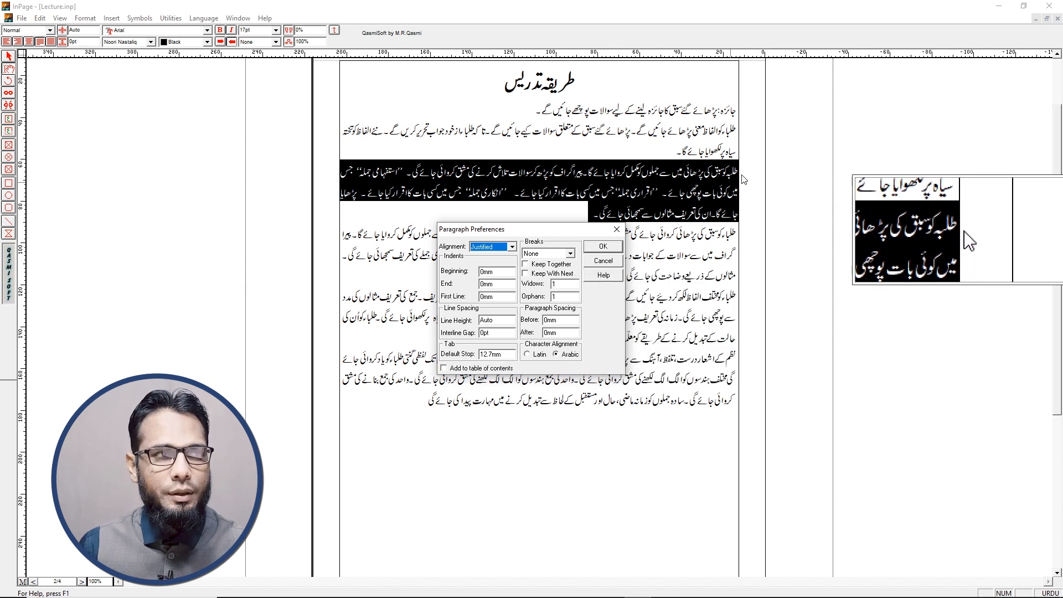
click(464, 268)
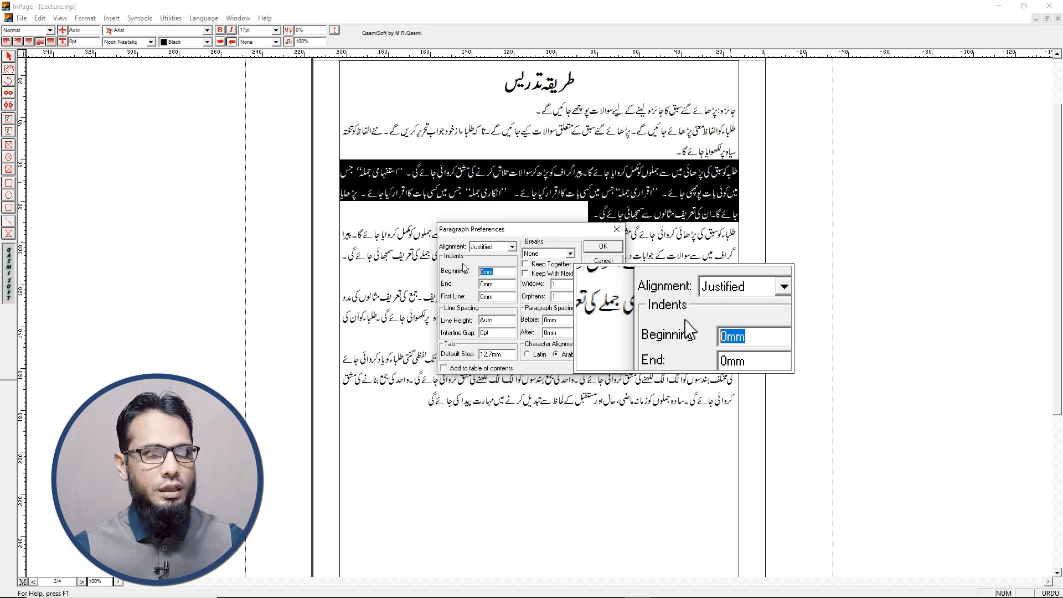
click(603, 248)
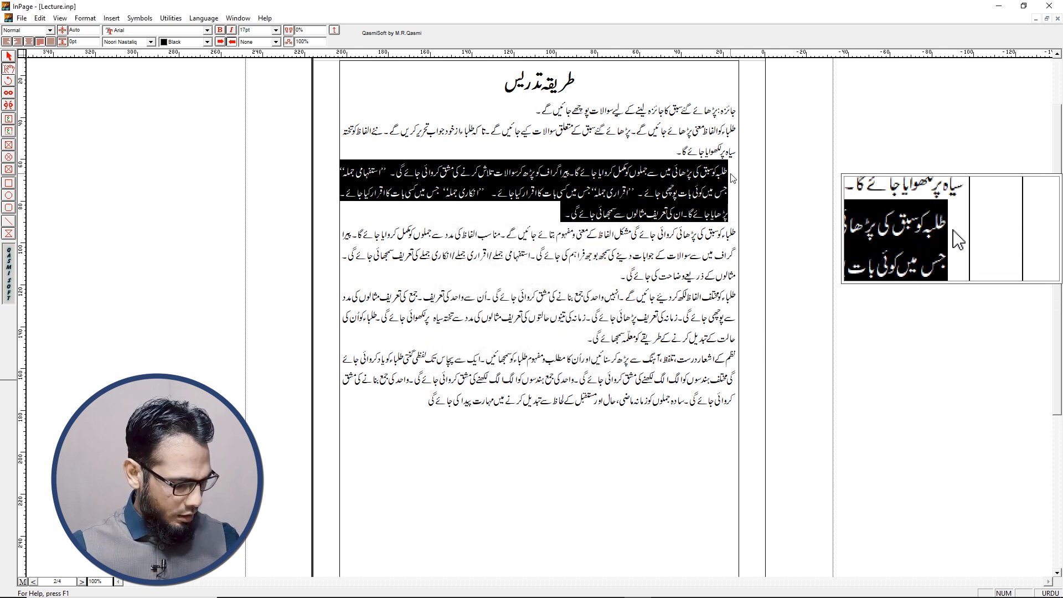
key(ctrl+m)
drag(500, 281, 451, 281)
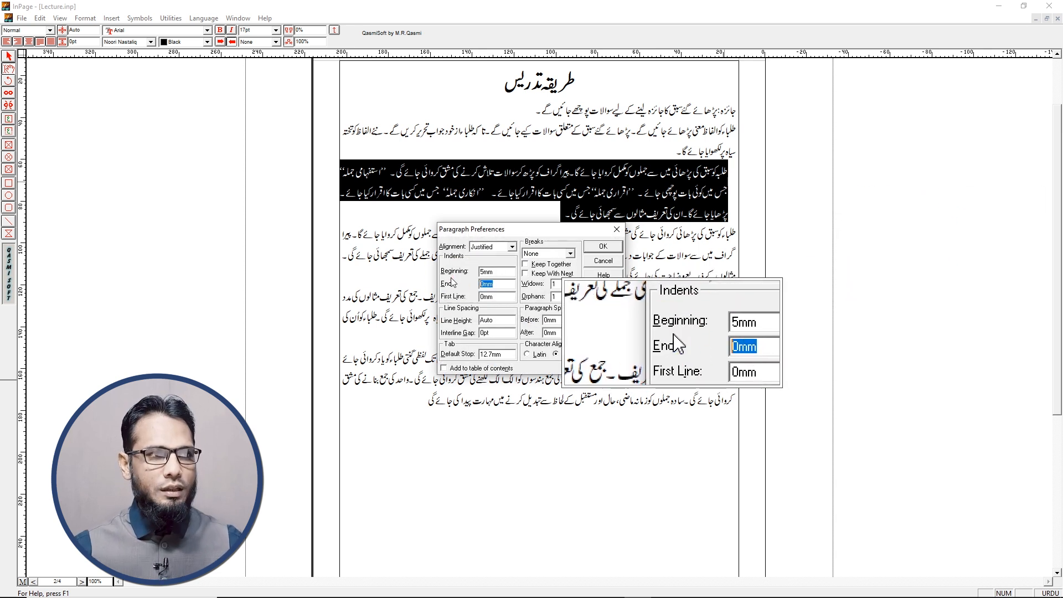
click(603, 246)
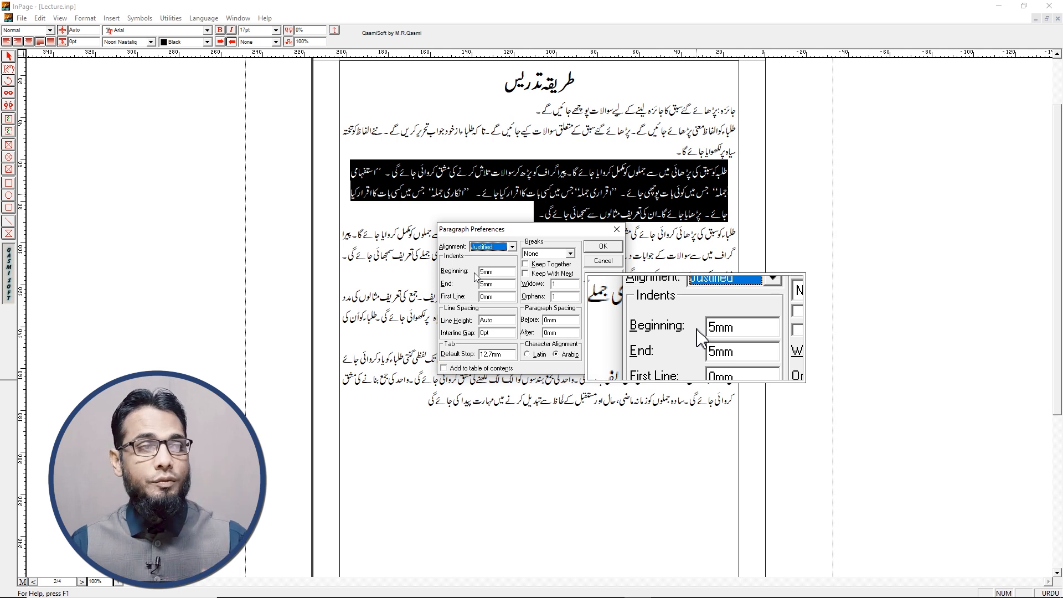
Set the third paragraph's First Line indent to 10 mm and deselect the text
click(470, 294)
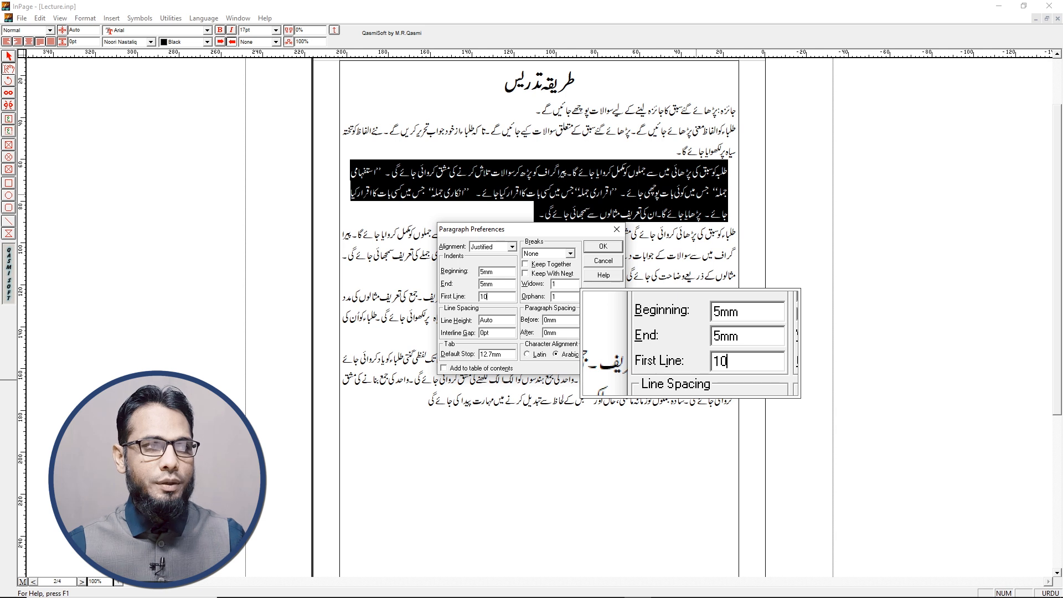
text(10)
click(609, 245)
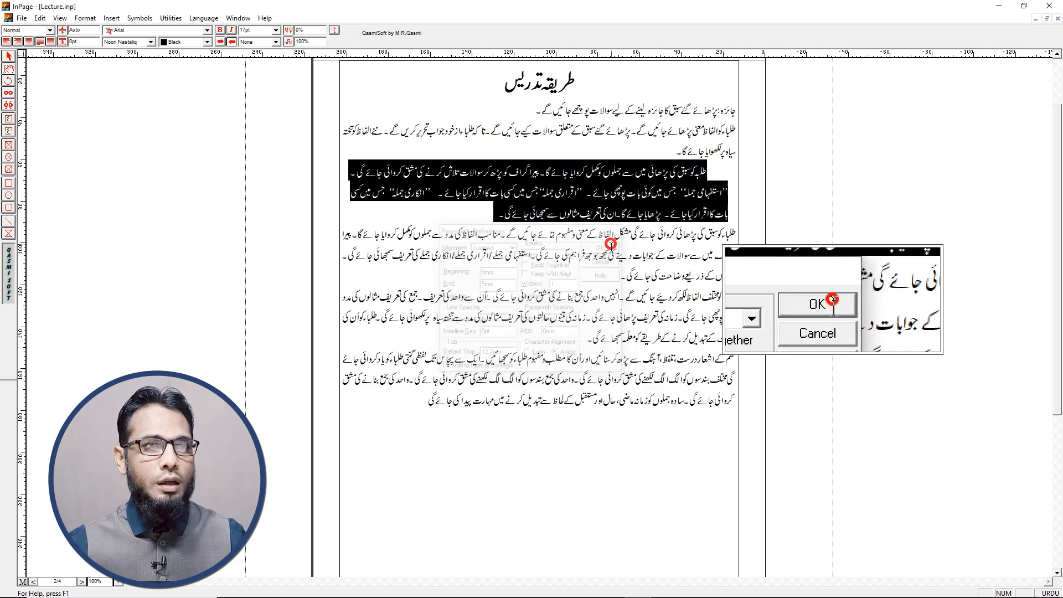
click(704, 233)
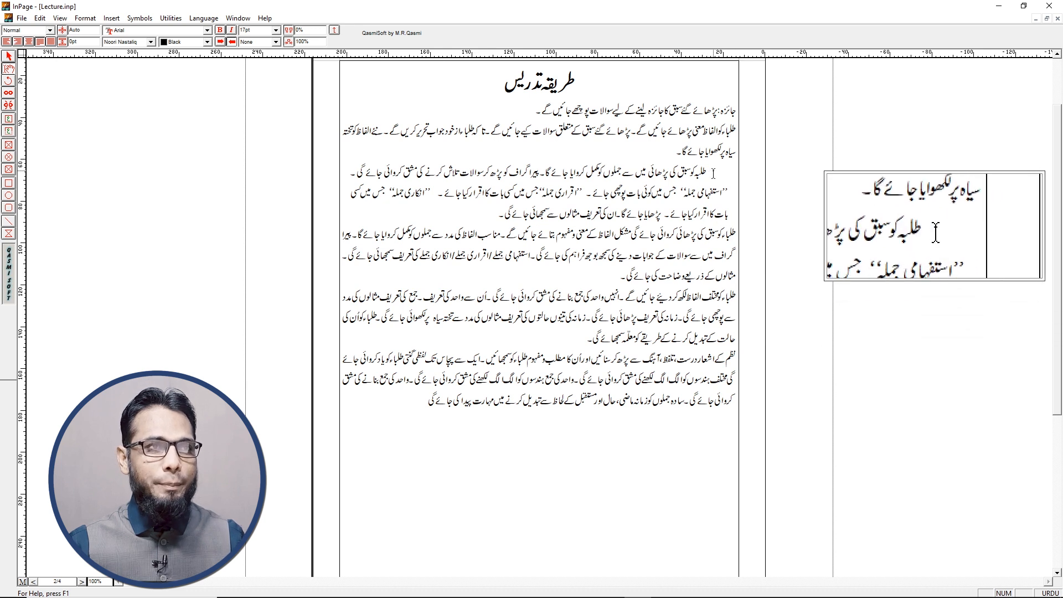
Try line heights of 10, 50, 20 and 30 pt on the indented third paragraph
drag(708, 173, 489, 213)
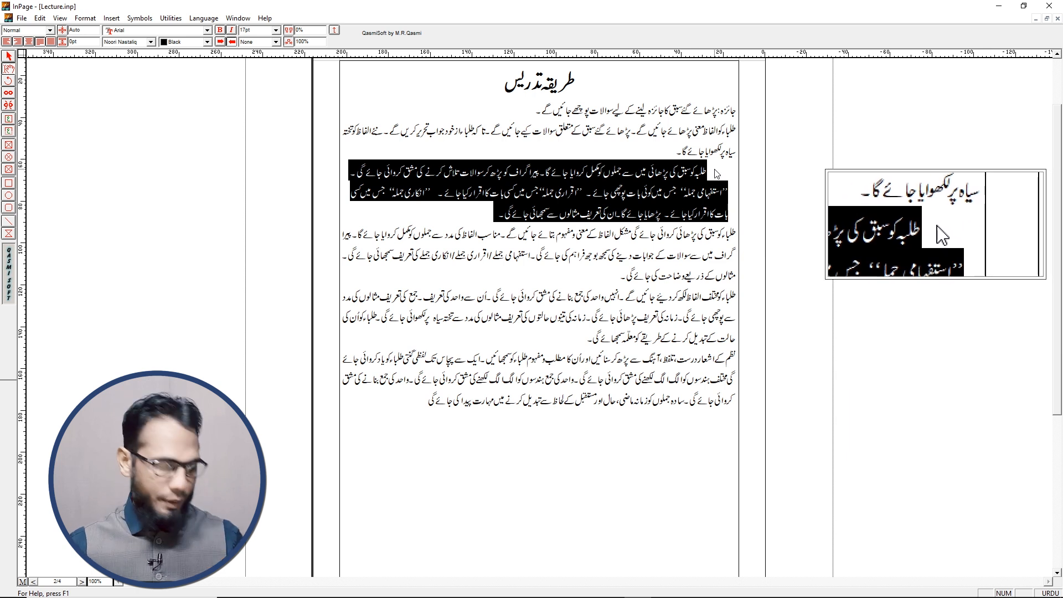
key(ctrl+m)
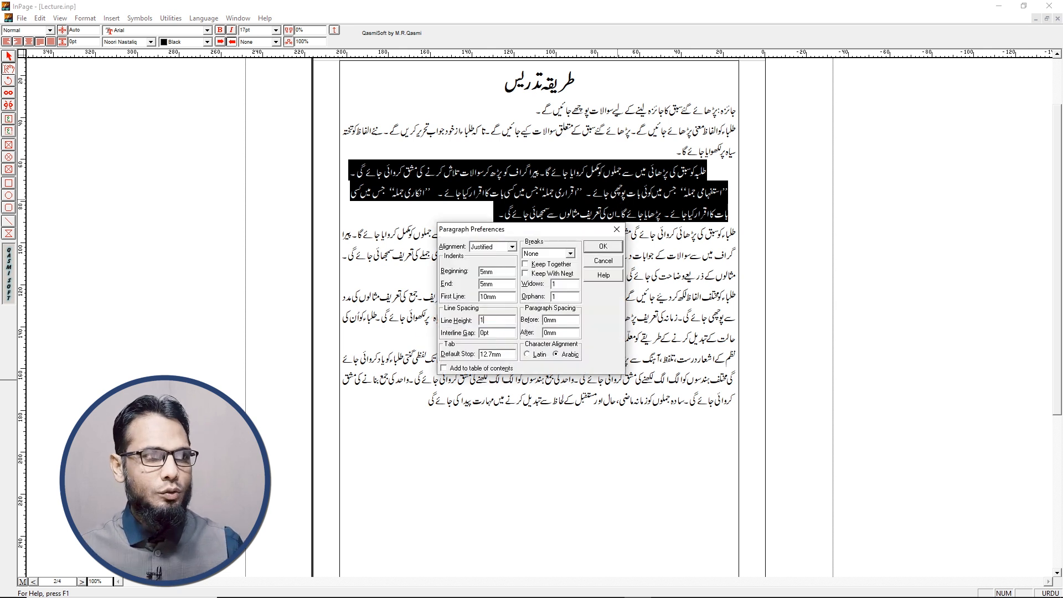
click(602, 247)
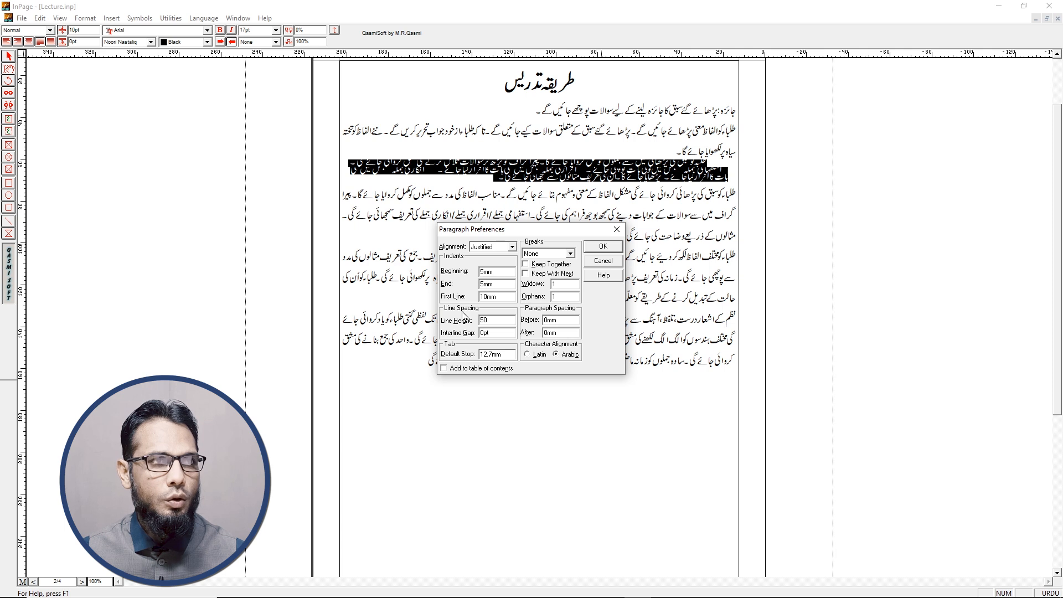
click(598, 247)
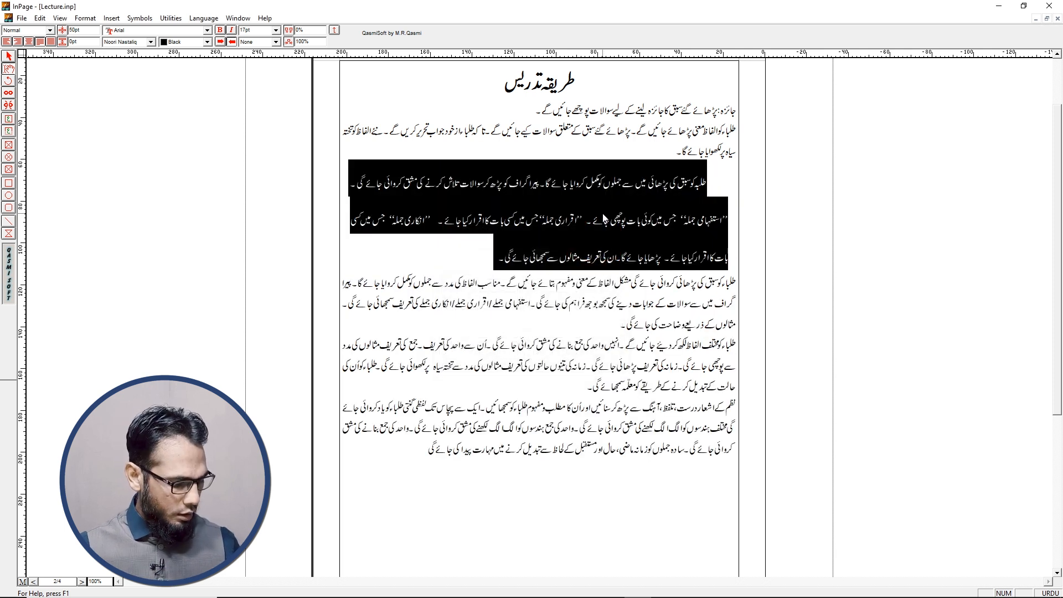
key(F10)
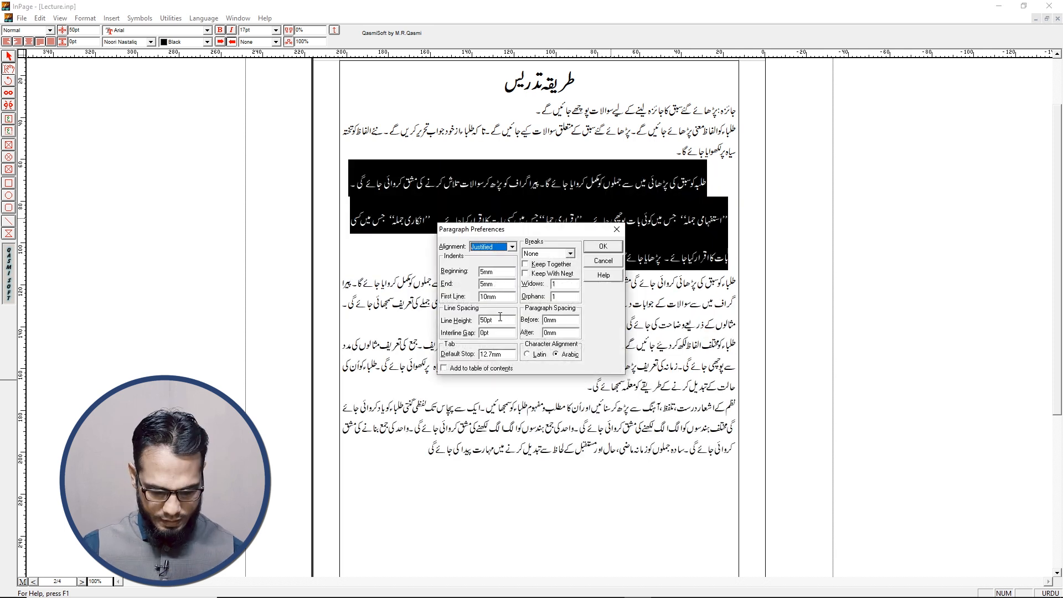
key(Return)
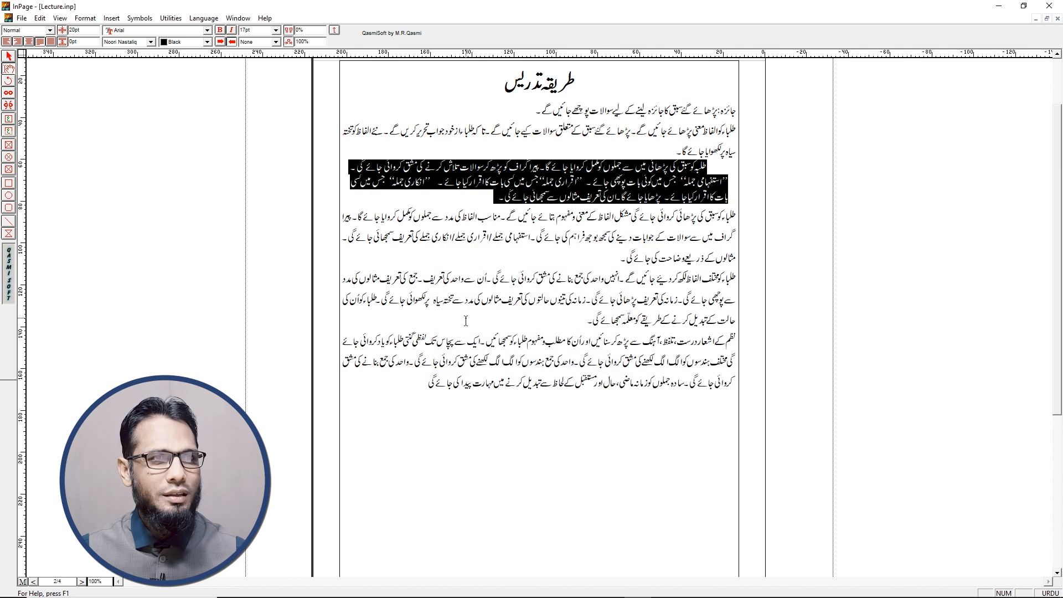
key(ctrl+m)
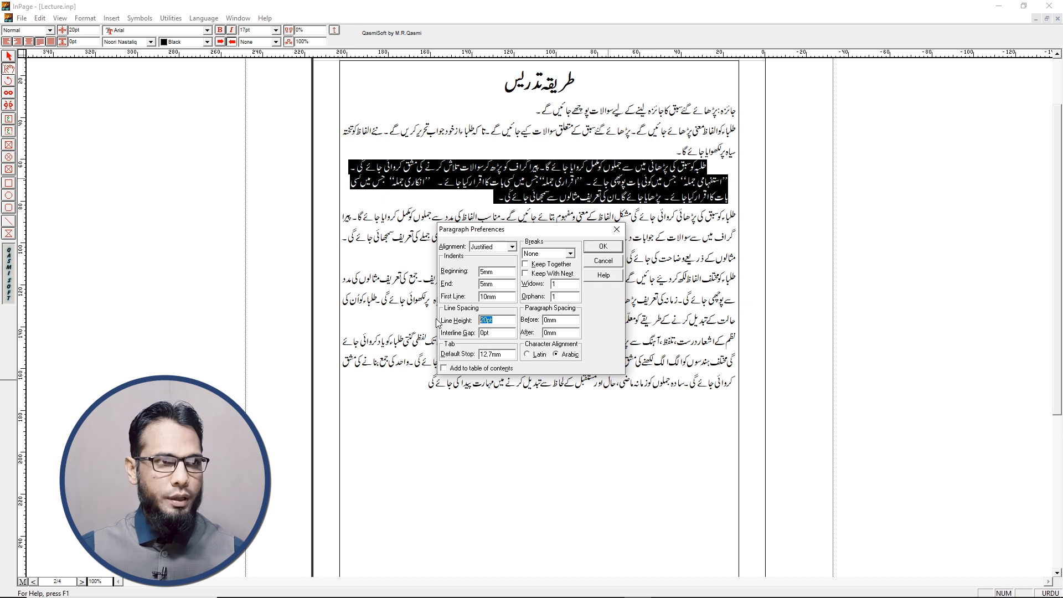
click(601, 249)
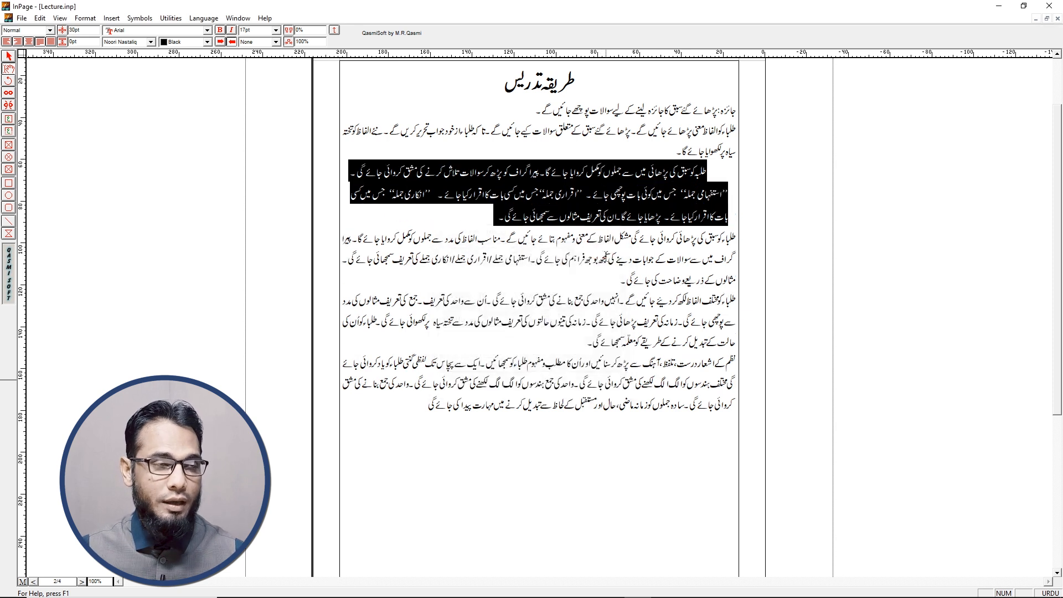
Set the indented paragraph's Line Height to 25 pt in Paragraph Preferences
ctrl+click(590, 181)
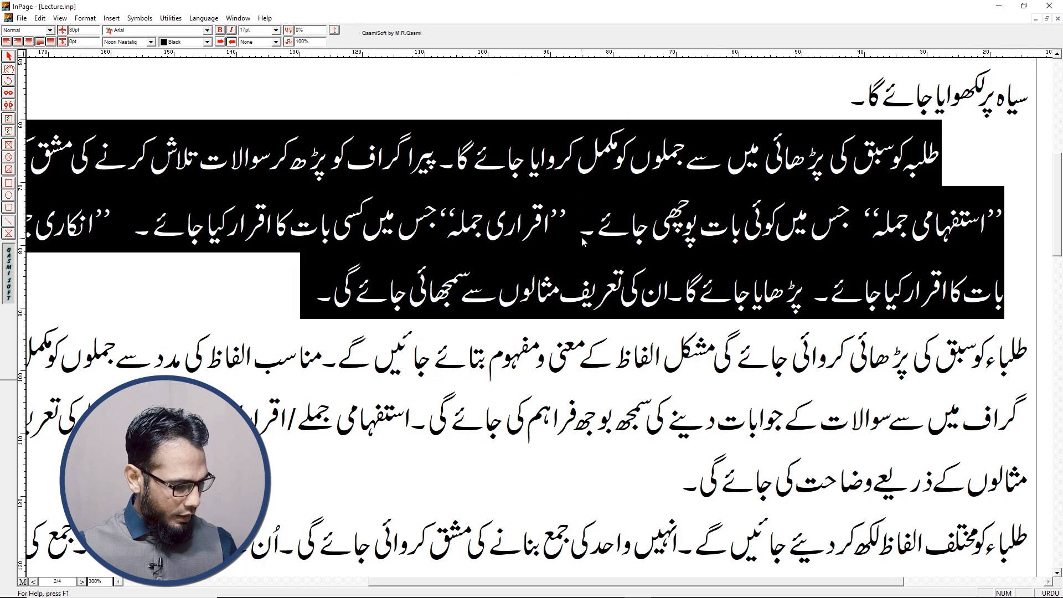
key(ctrl+m)
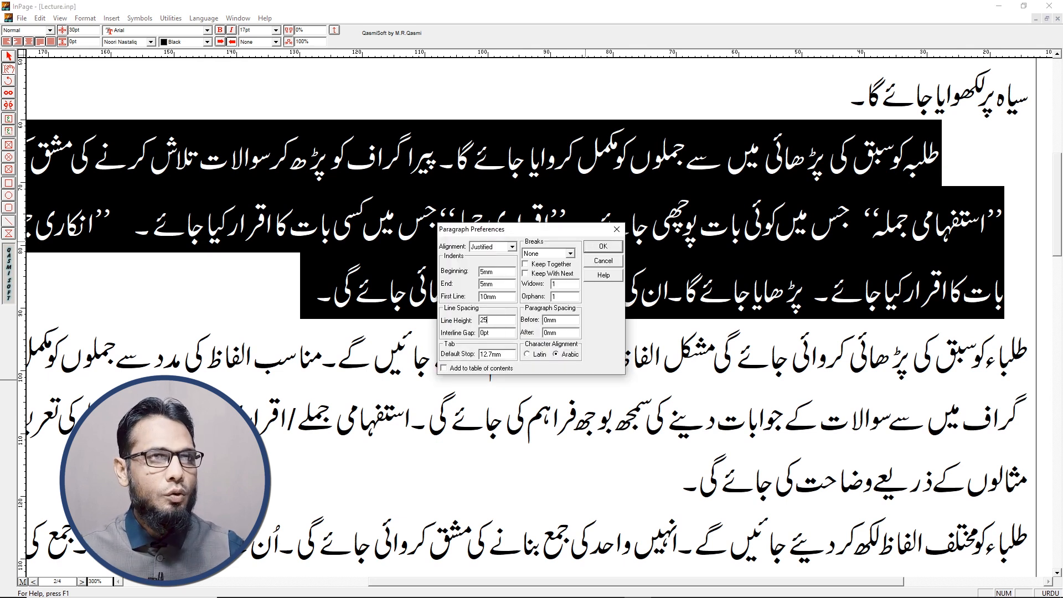
click(615, 248)
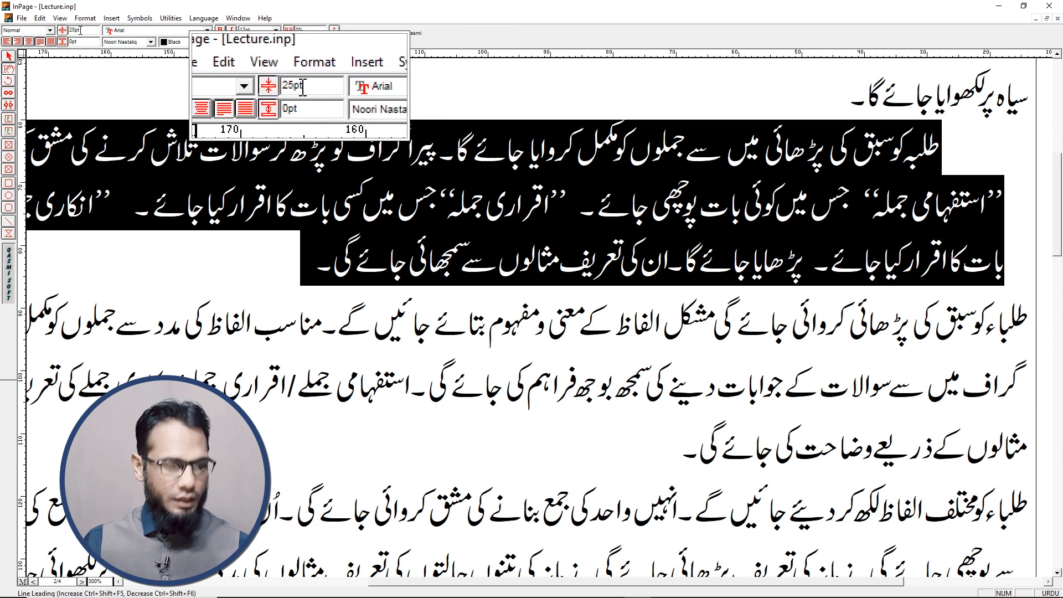
Try a line leading of 23 pt on the selected paragraph and return it to 25 pt
drag(87, 30, 53, 29)
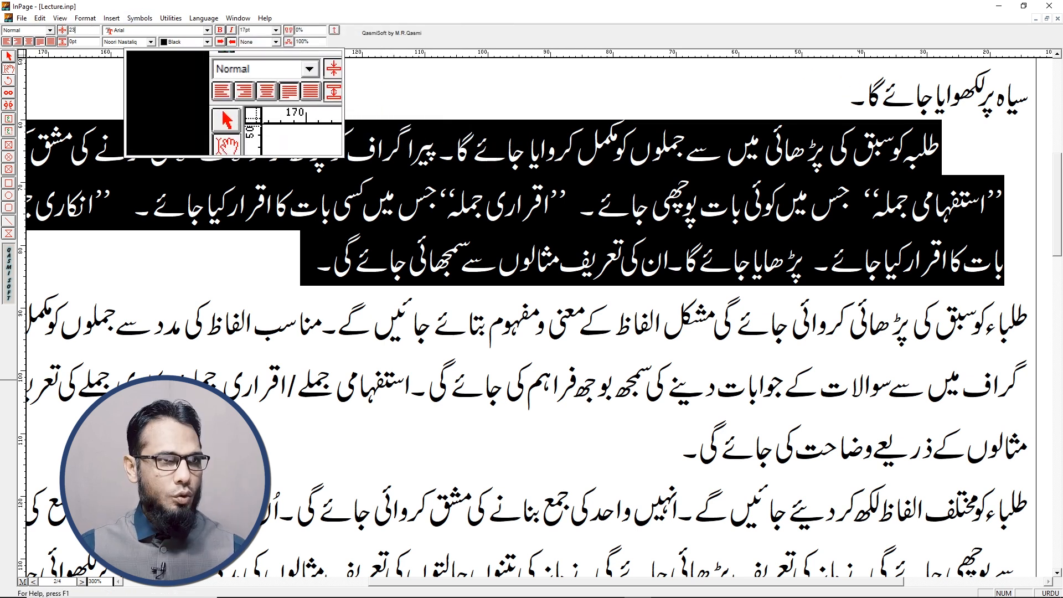
text(23)
key(Return)
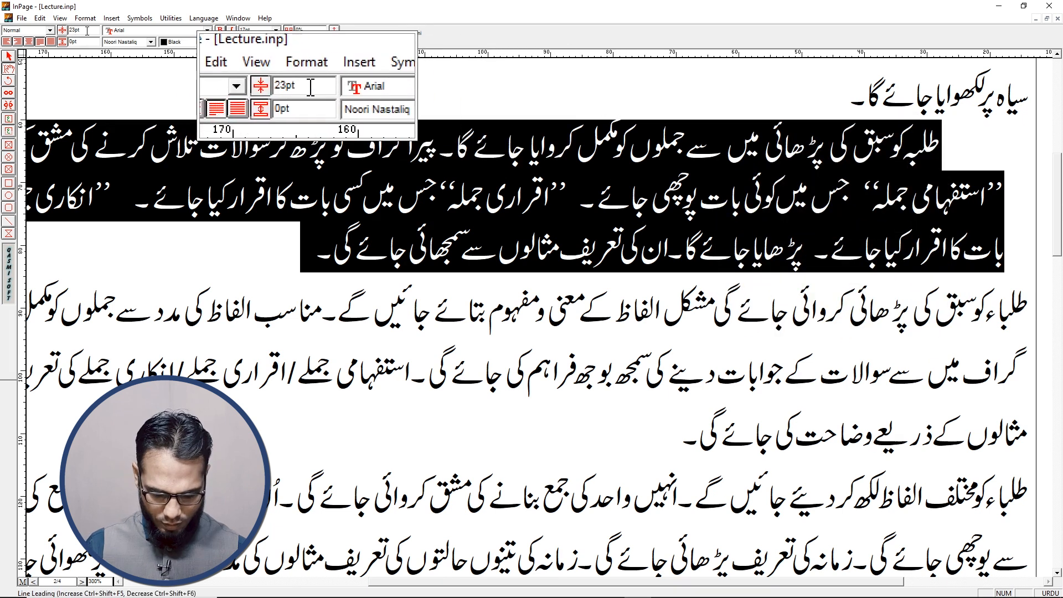
key(Return)
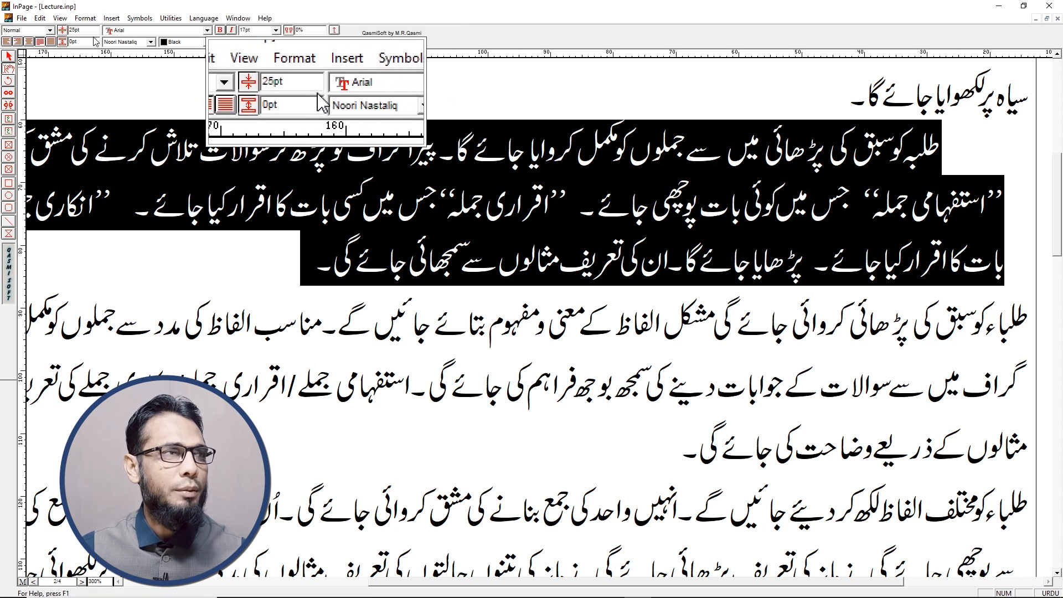
Set the Interline Gap of the heading and the line directly below it to 5 pt
right_click(404, 146)
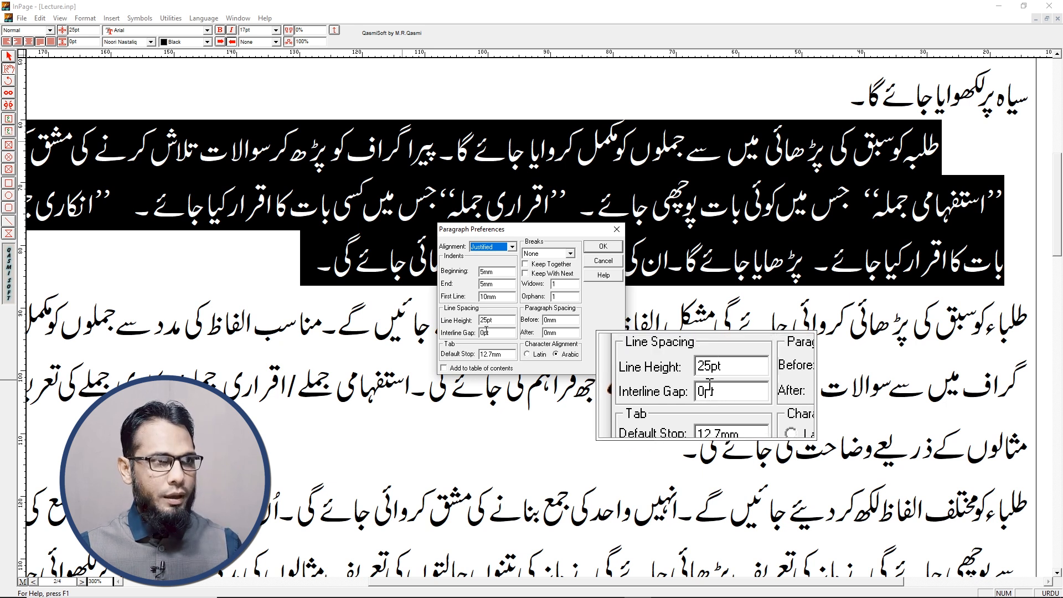
click(598, 265)
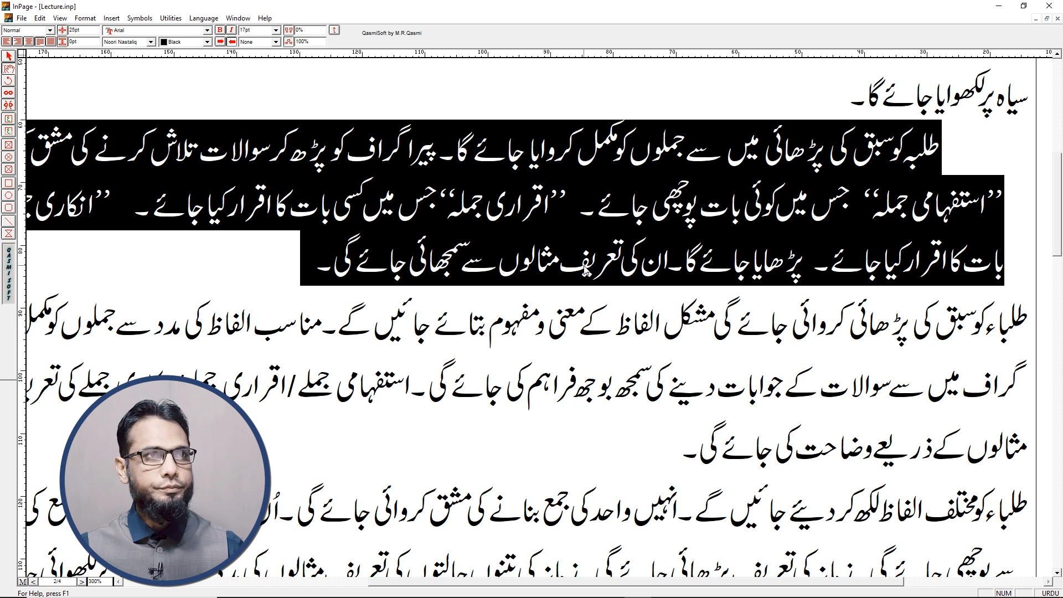
key(ctrl+1)
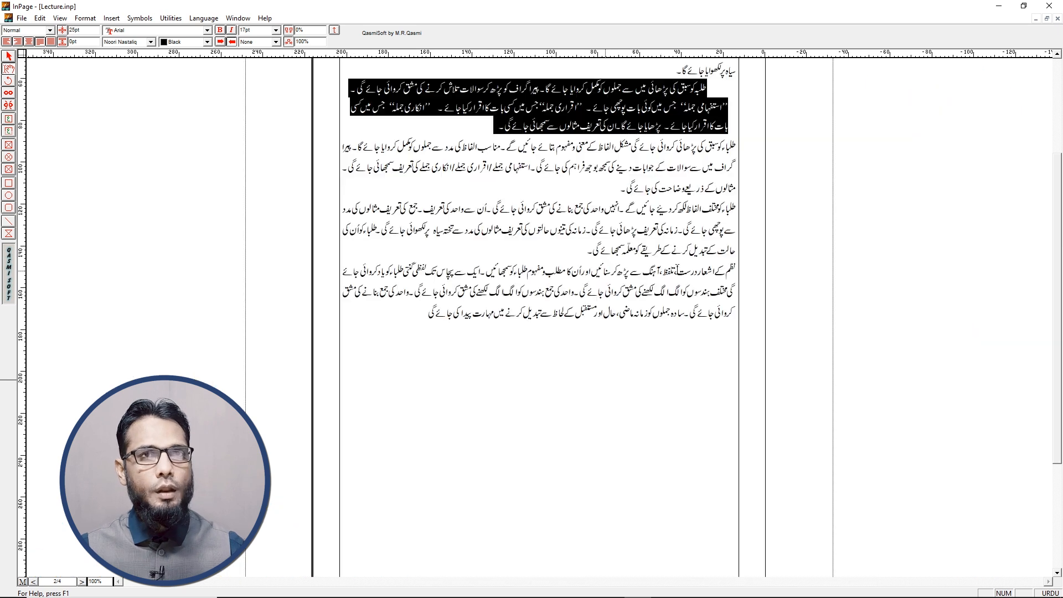
click(1058, 54)
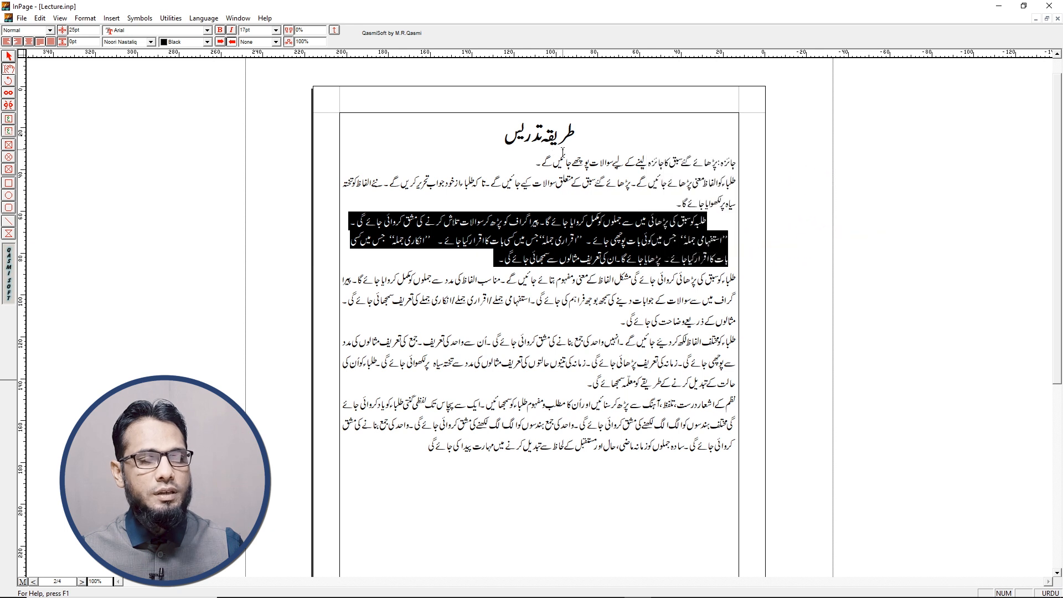
drag(582, 138, 536, 171)
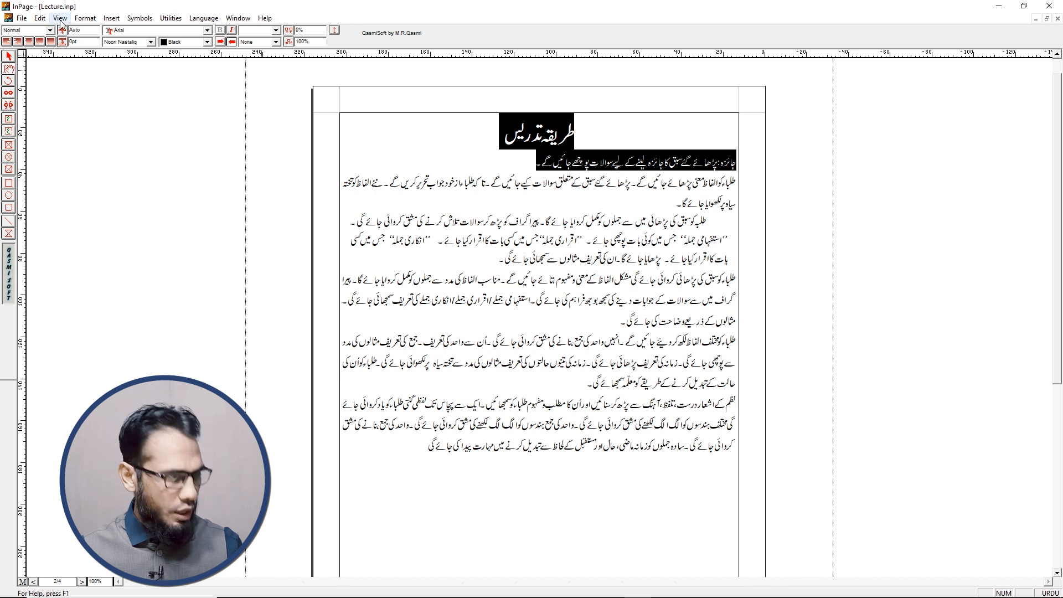
key(F10)
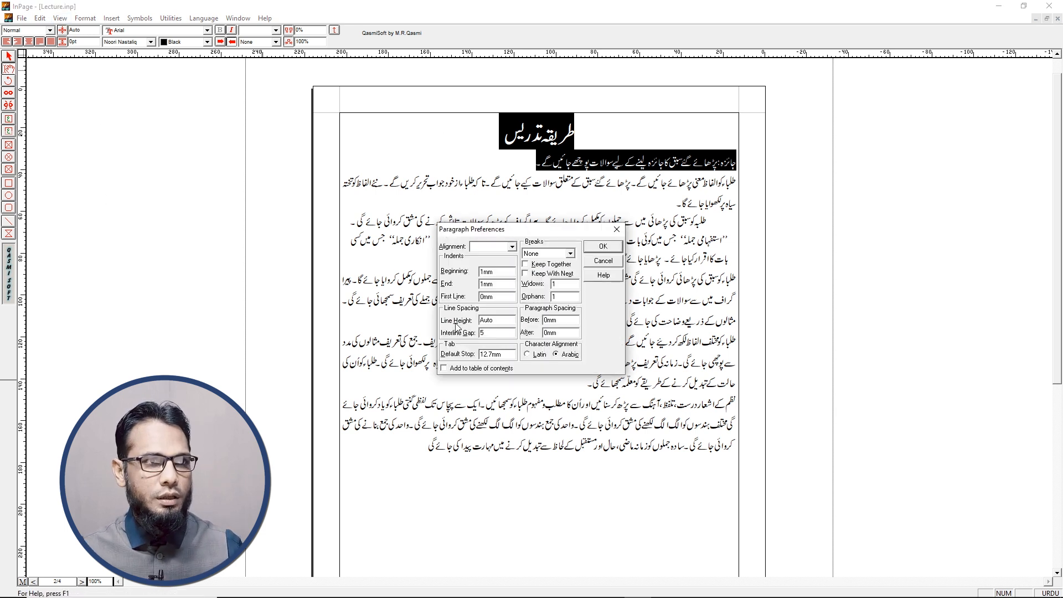
click(603, 248)
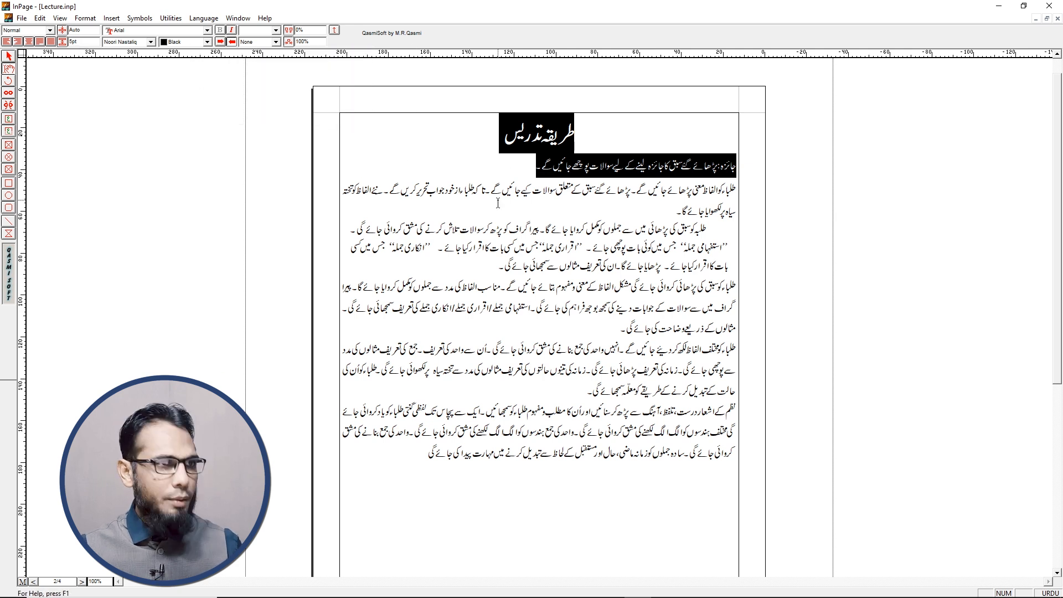
Review the Paragraph Preferences of the heading and the line directly below it without changing anything
key(F9)
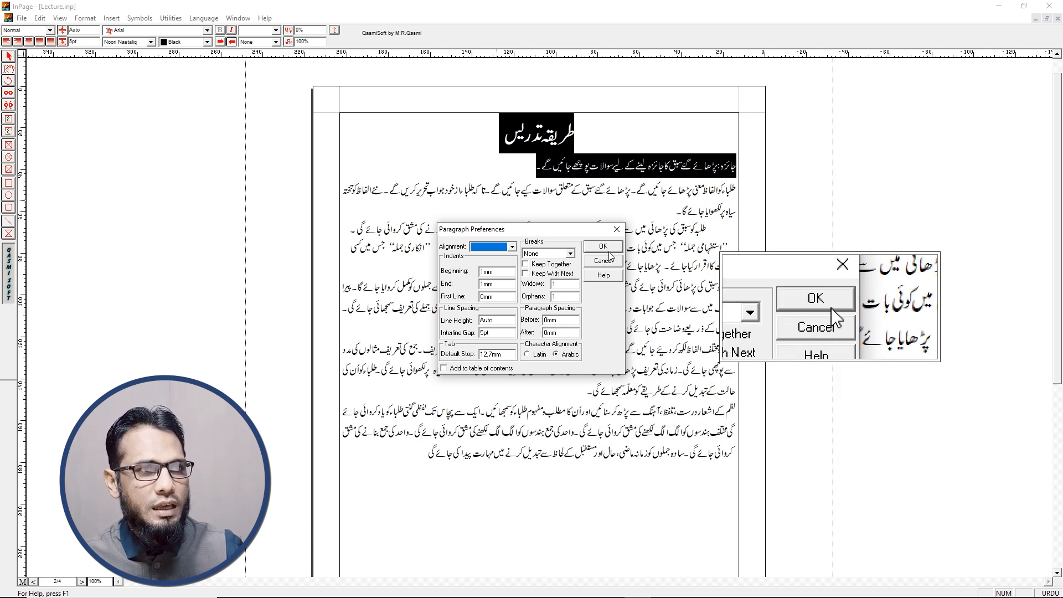
click(603, 261)
click(634, 271)
Try a paragraph spacing of 5 mm before and 5 mm after on the indented third paragraph and the paragraph below it
drag(711, 233, 498, 266)
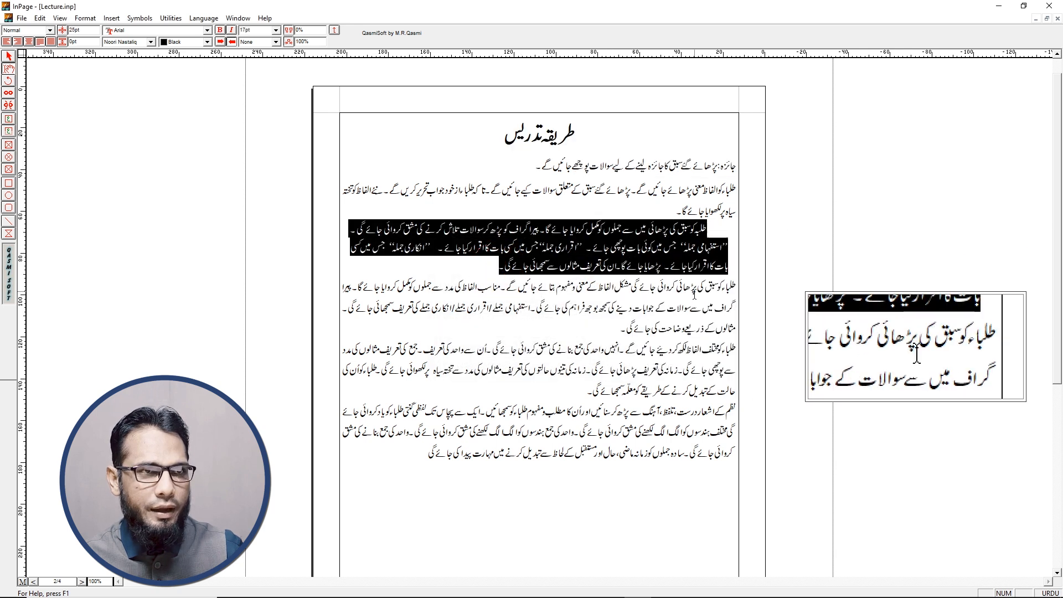
drag(734, 285, 604, 330)
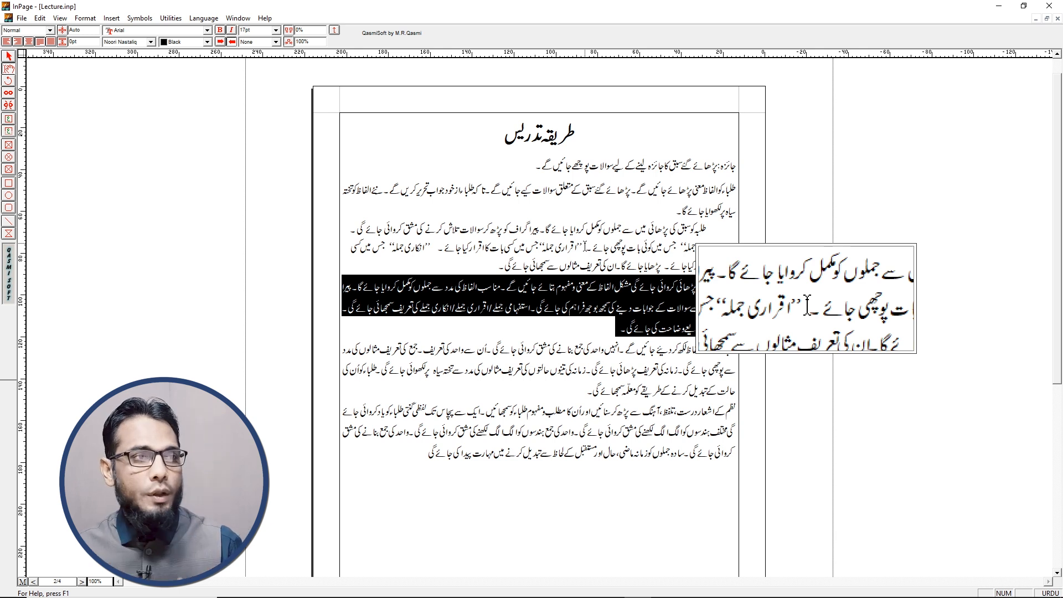
click(734, 286)
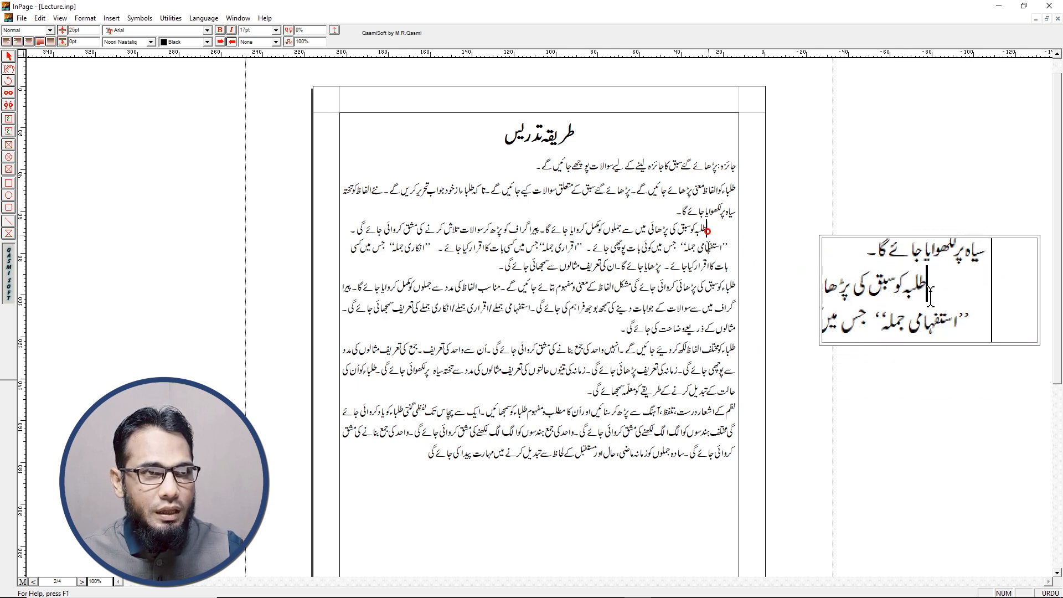
drag(719, 211, 654, 254)
click(666, 267)
drag(707, 230, 609, 327)
key(ctrl+m)
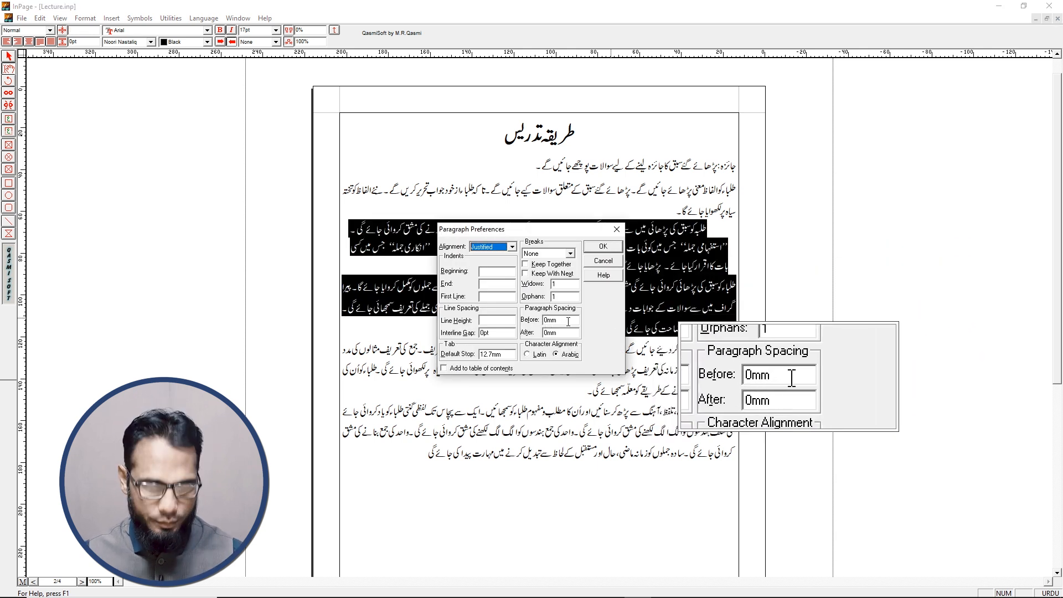
double_click(543, 319)
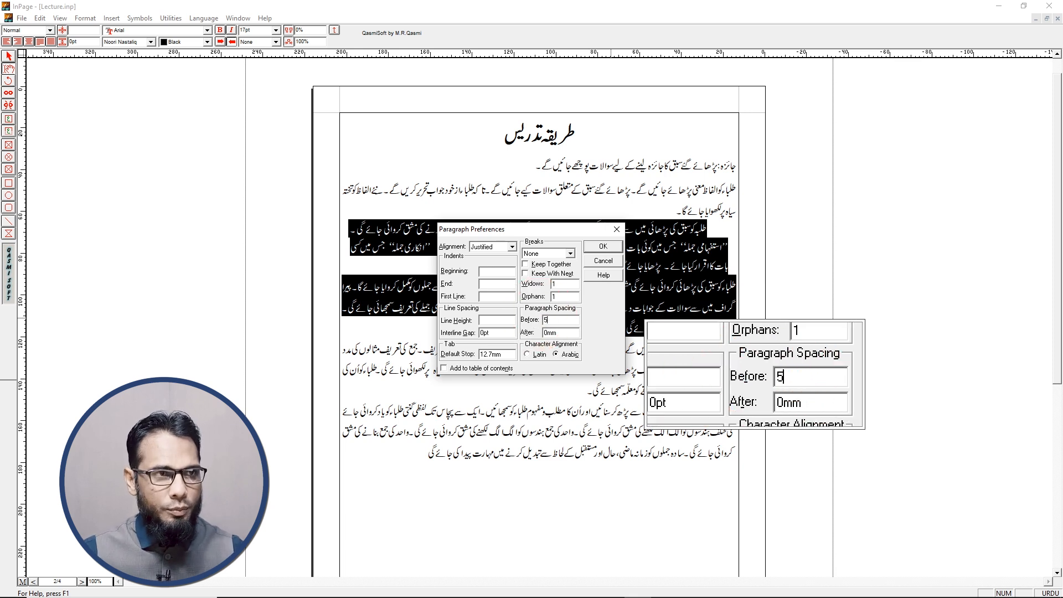
drag(561, 334, 505, 334)
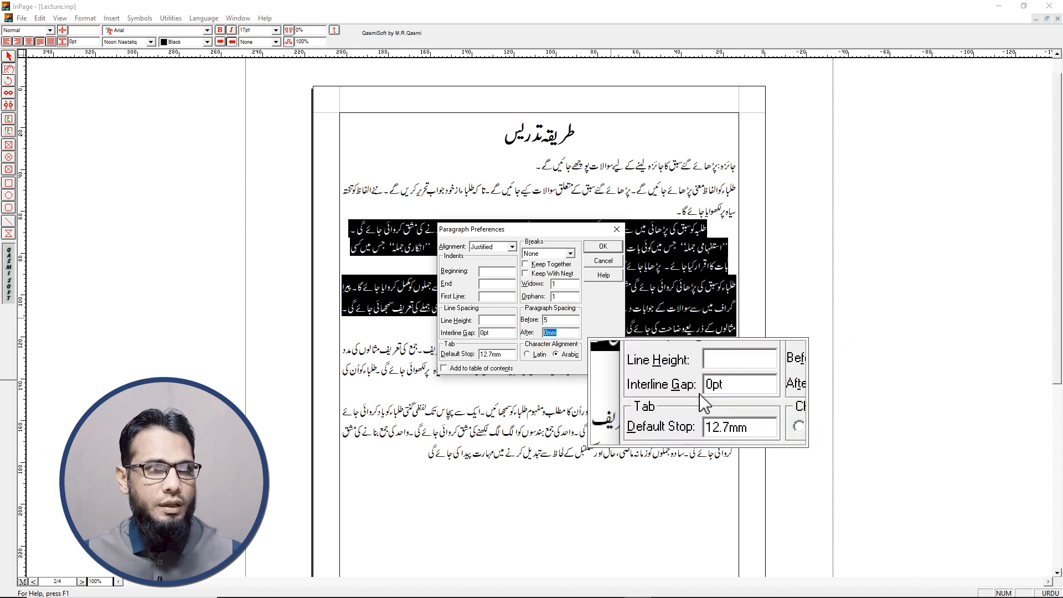
click(601, 245)
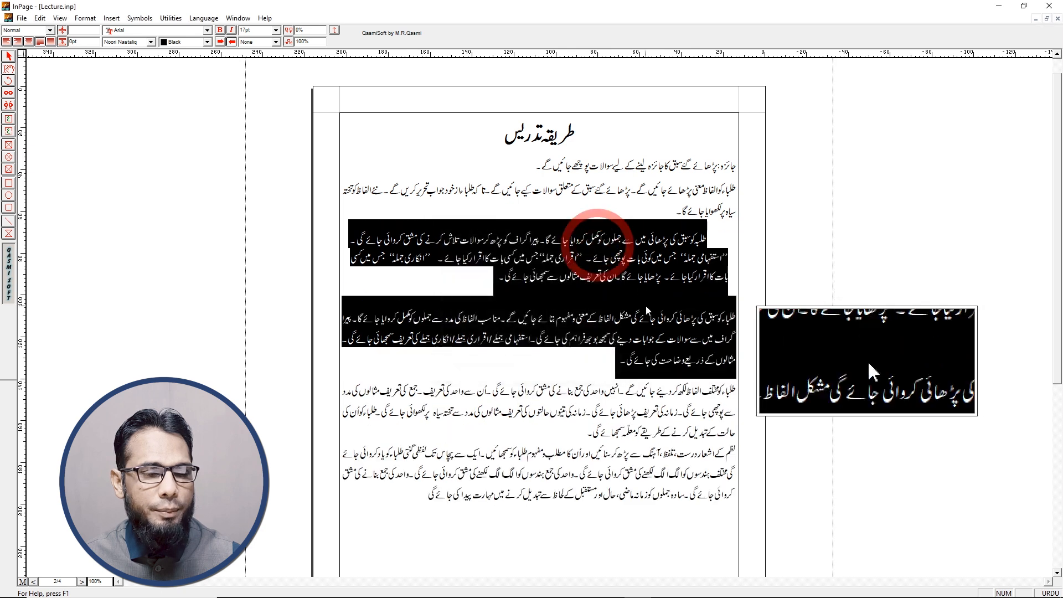
Set the paragraph spacing of the two selected paragraphs to 2 mm before and 2 mm after
right_click(604, 300)
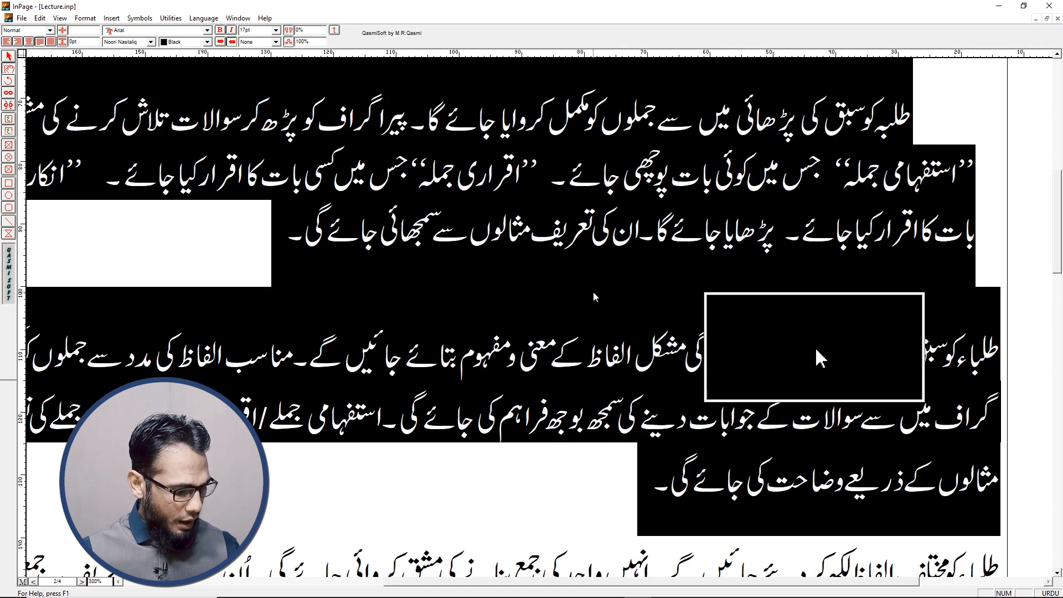
key(ctrl+m)
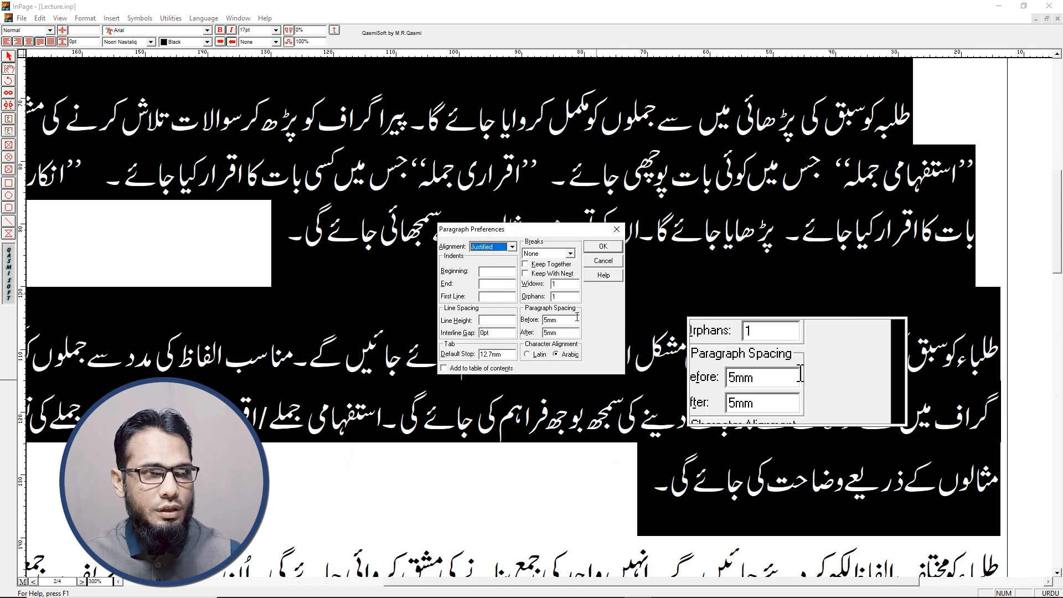
double_click(567, 320)
text(2)
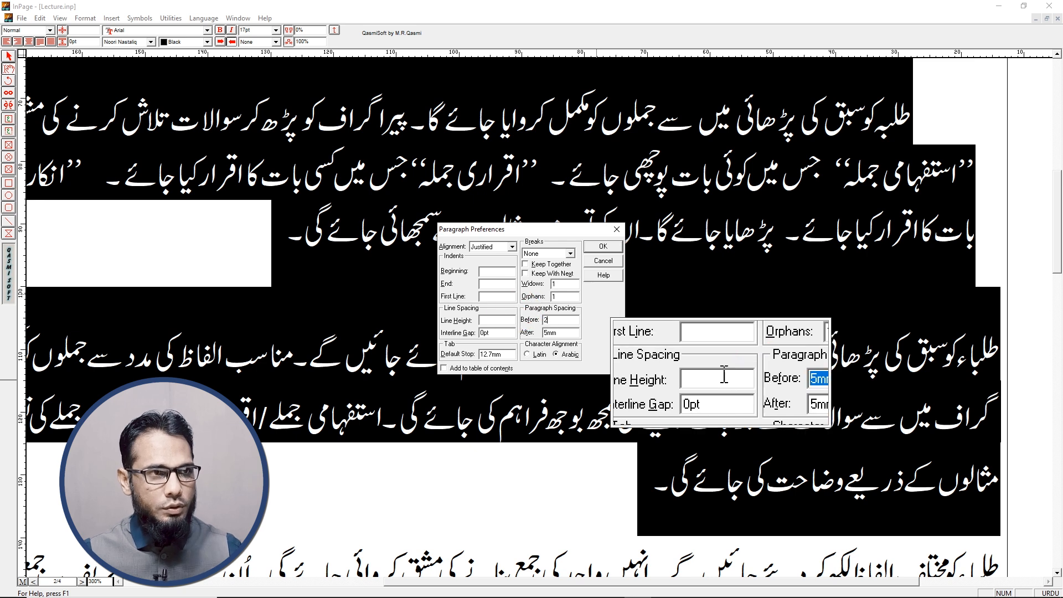
double_click(545, 332)
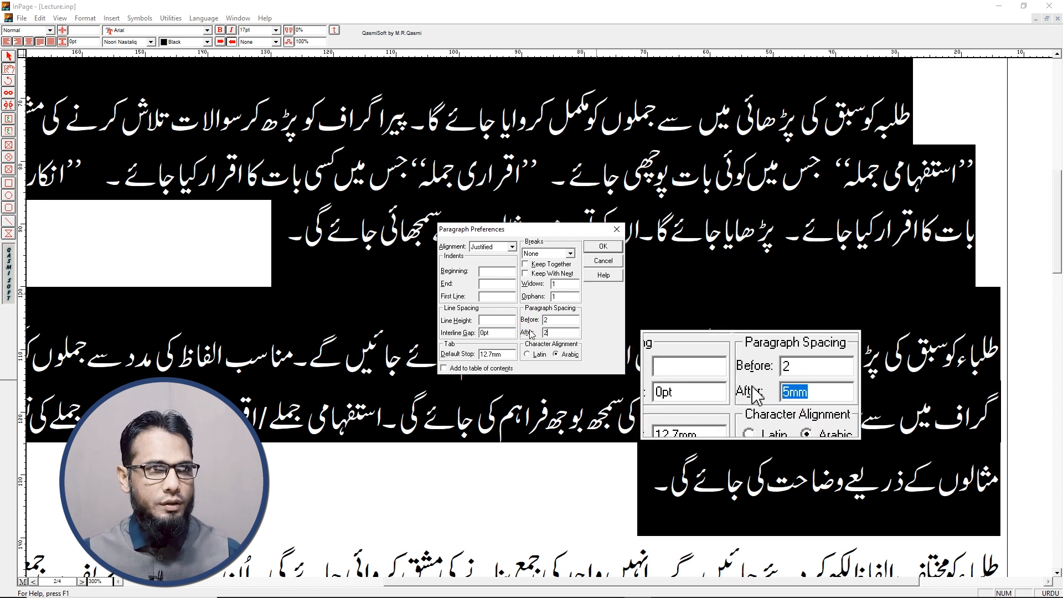
text(2)
click(600, 247)
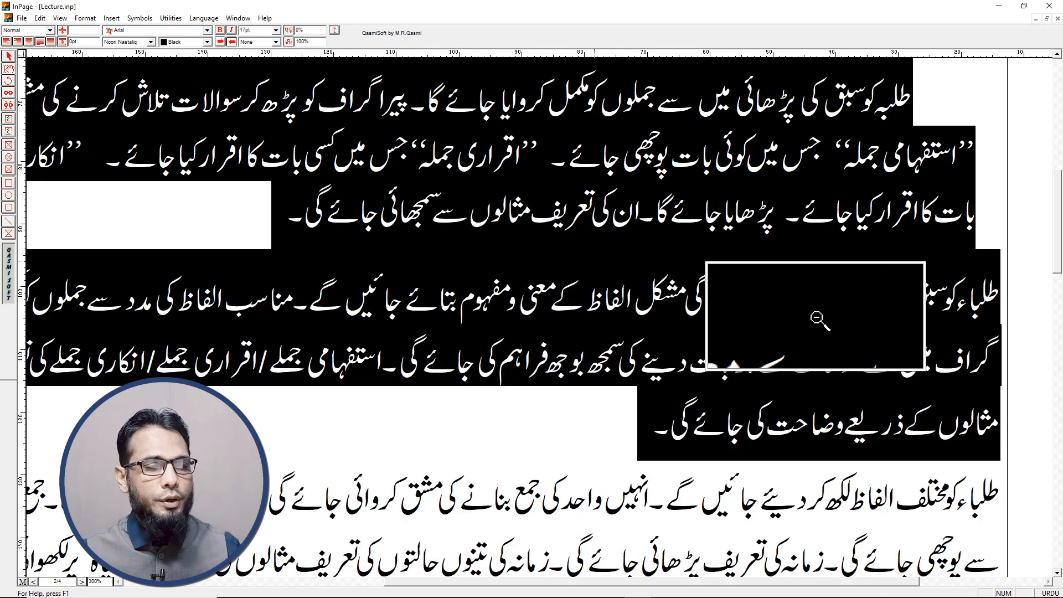
Review the breaks and spacing options in Paragraph Preferences for the two selected paragraphs, leaving them as they are
ctrl+right_click(594, 266)
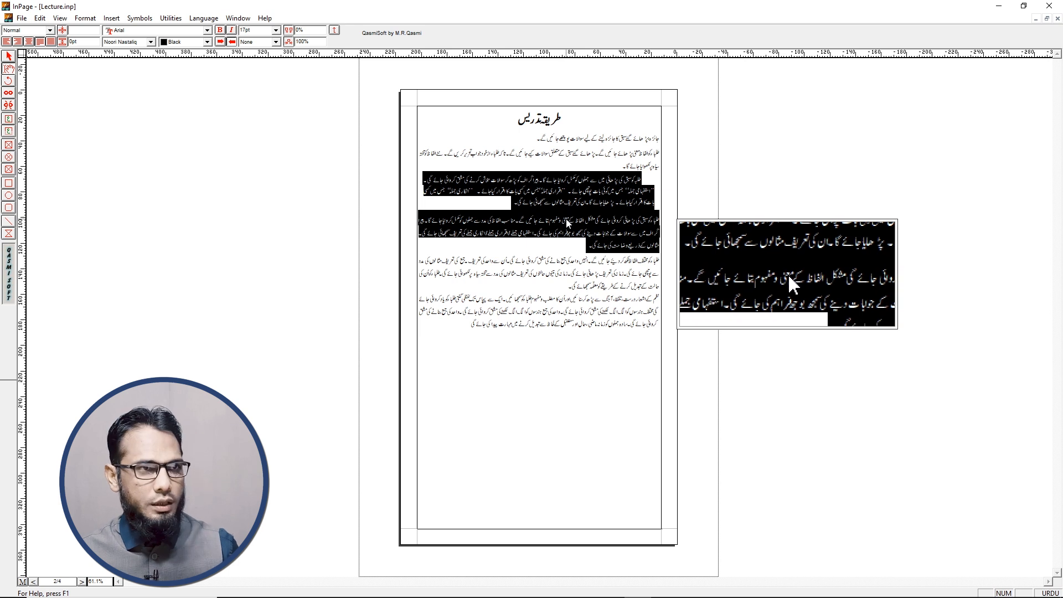
key(ctrl+m)
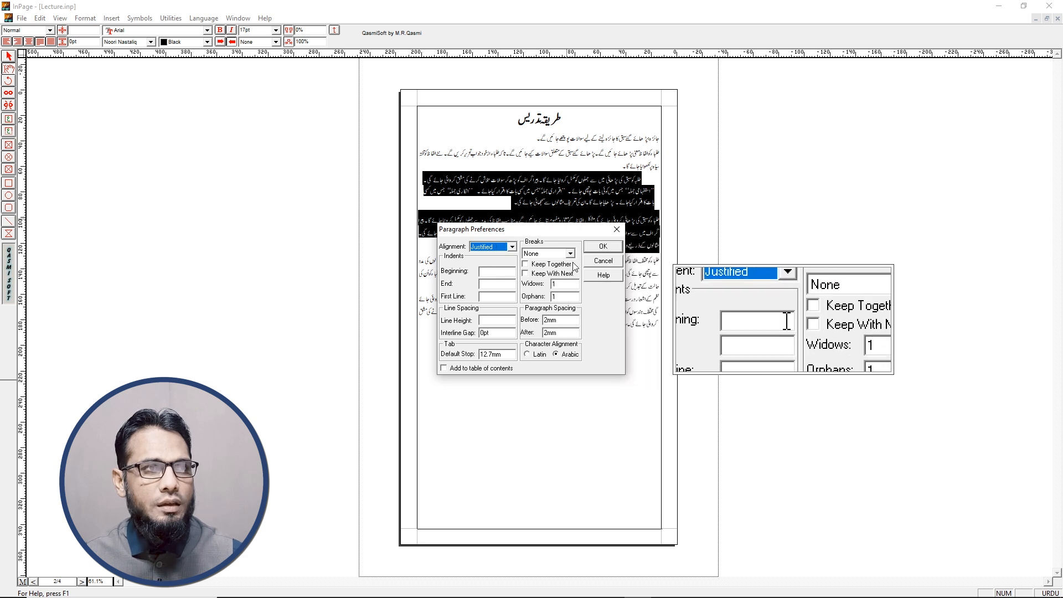
click(597, 262)
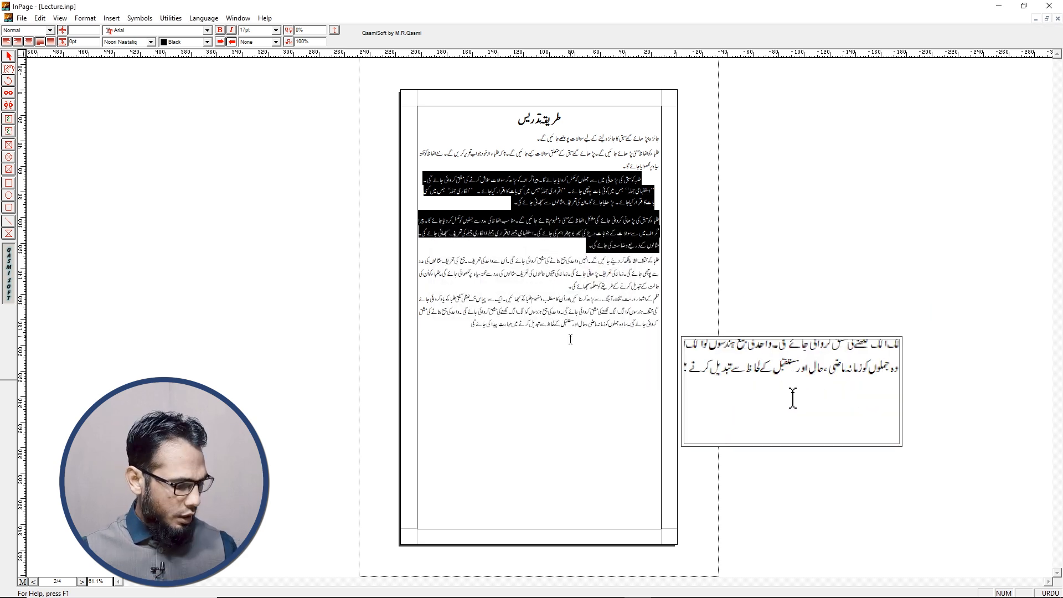